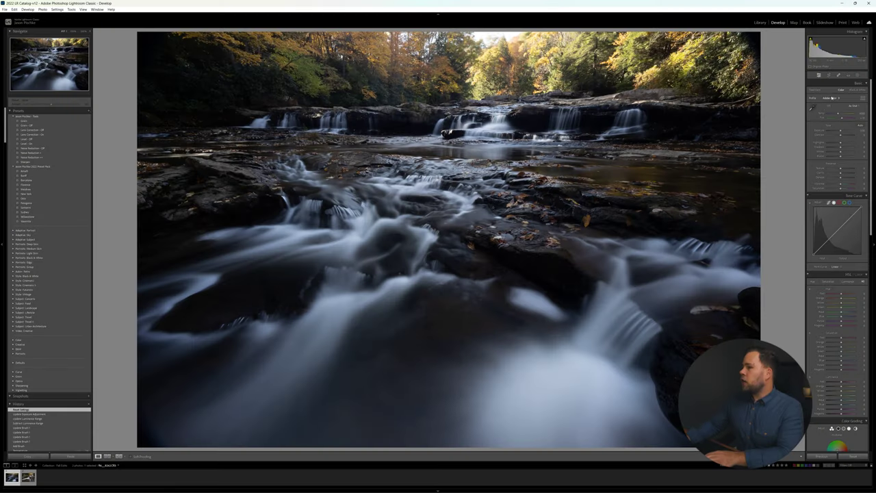
# Apply the Camera Faithful profile and begin pulling the tone curve's shadows down.
pyautogui.click(833, 98)
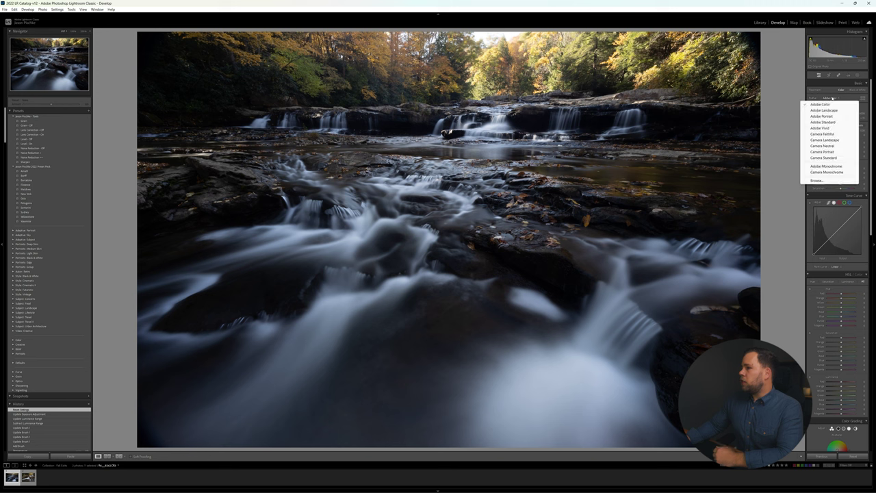
pyautogui.click(830, 134)
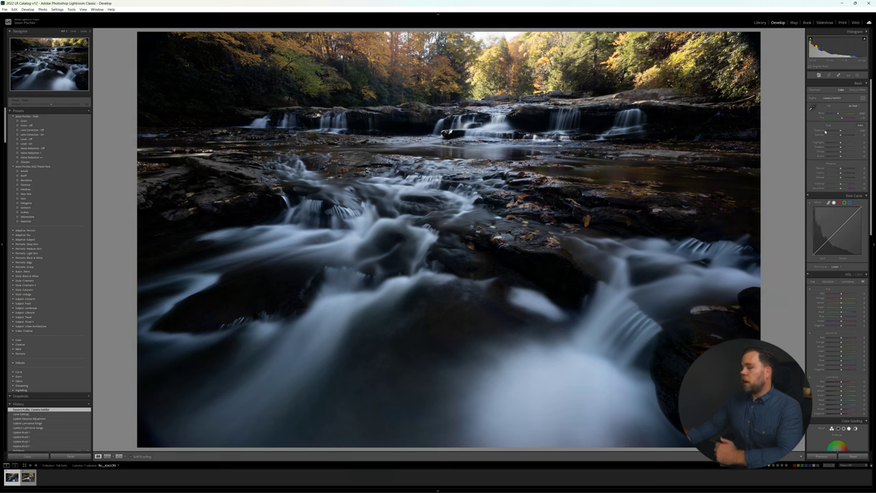
pyautogui.click(832, 98)
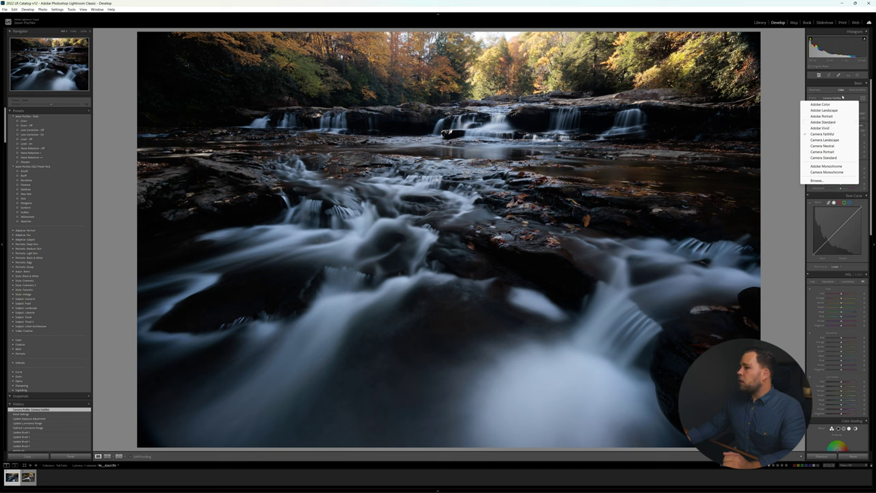
pyautogui.click(843, 97)
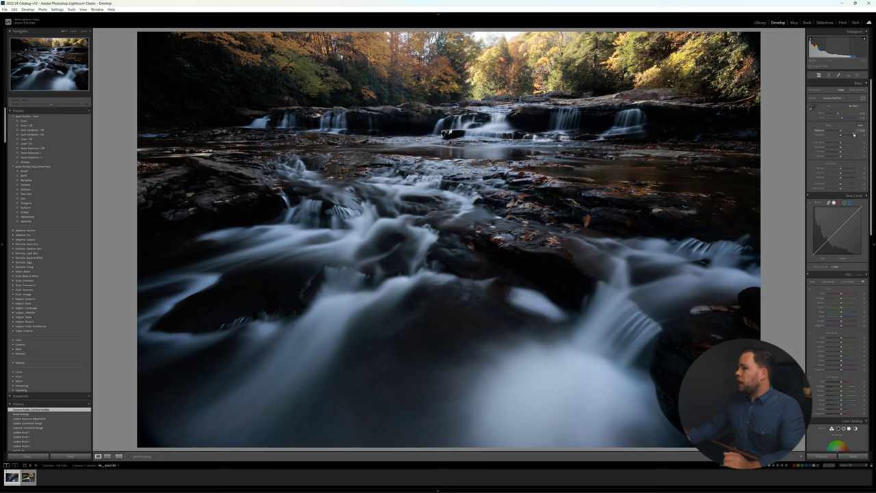
pyautogui.moveTo(825, 243); pyautogui.dragTo(827, 247)
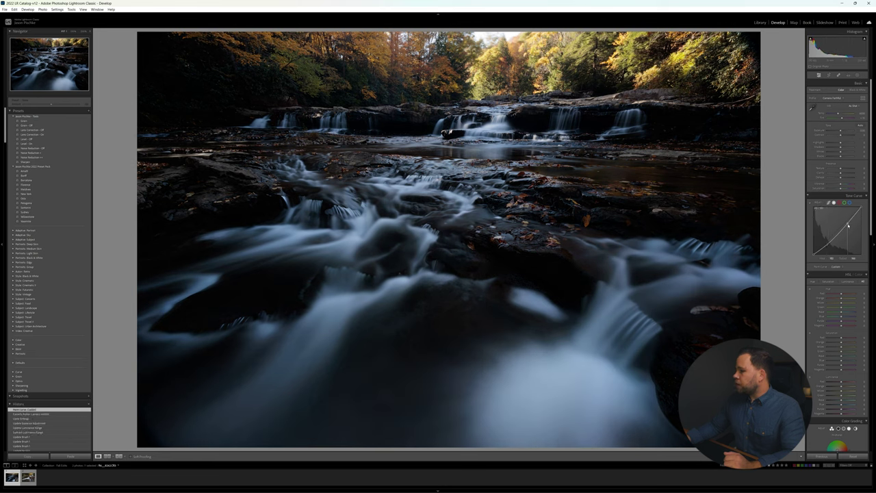
# Lower the tone curve's highlights and lower tones, then raise Exposure and Whites to brighten the water.
pyautogui.moveTo(848, 225); pyautogui.dragTo(850, 227)
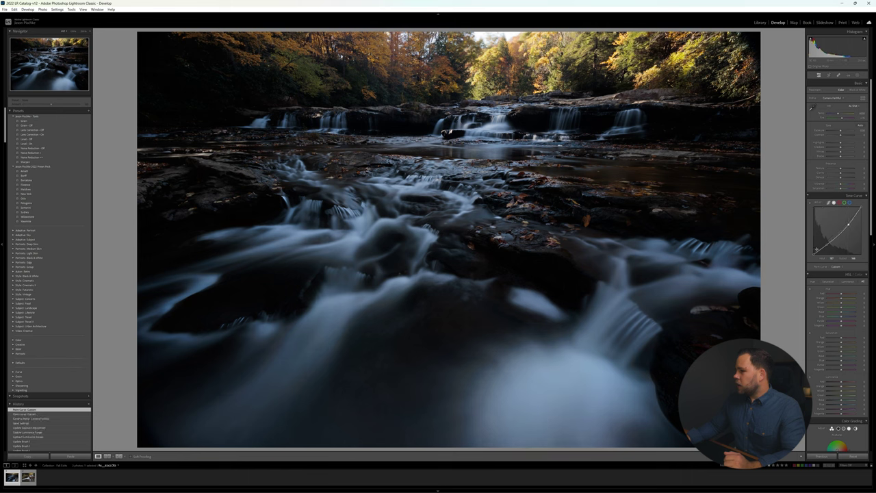
pyautogui.moveTo(827, 245); pyautogui.dragTo(828, 249)
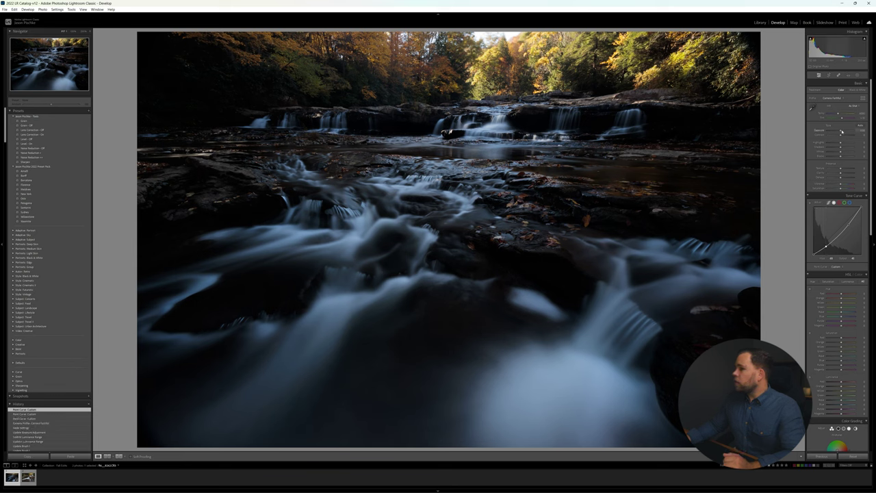
pyautogui.moveTo(841, 131)
pyautogui.mouseDown()
pyautogui.moveTo(833, 143)
pyautogui.moveTo(846, 147)
pyautogui.mouseUp()
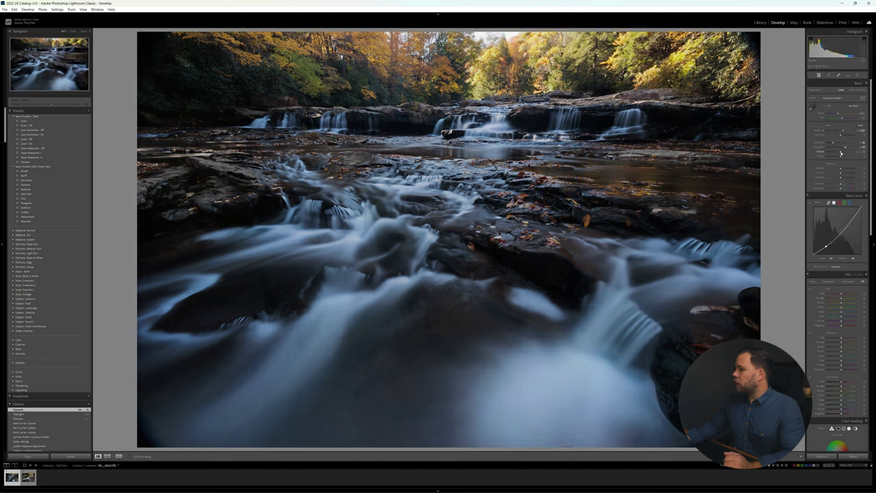
pyautogui.moveTo(844, 154); pyautogui.dragTo(845, 153)
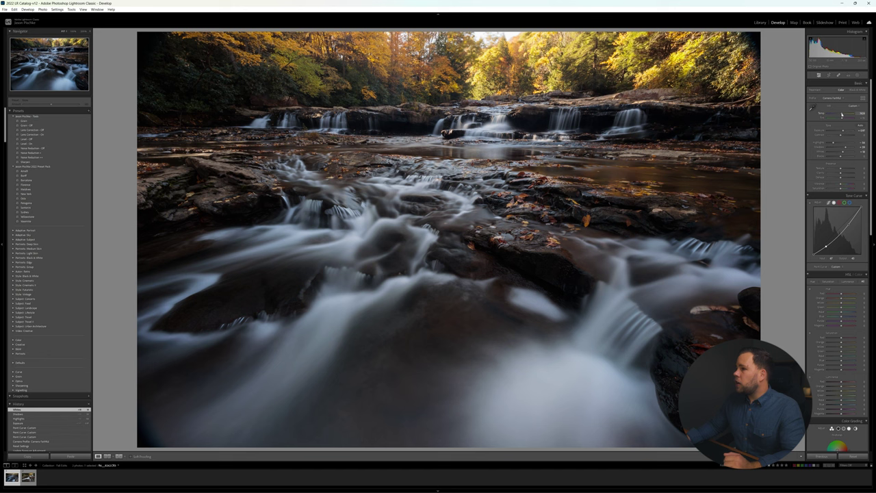
# Adjust white balance temperature, then boost calibration saturation and shift the Red Primary saturation and hue.
pyautogui.click(842, 115)
pyautogui.scroll(-5, 821, 219)
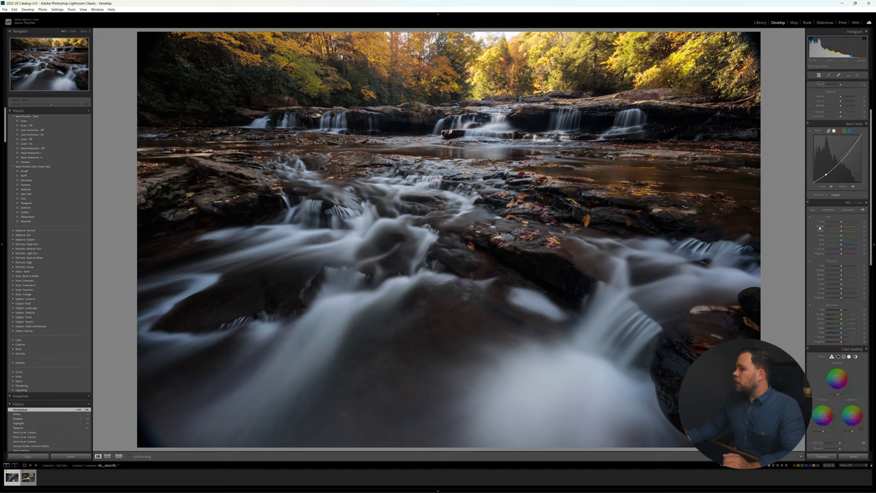
pyautogui.scroll(-8, 821, 225)
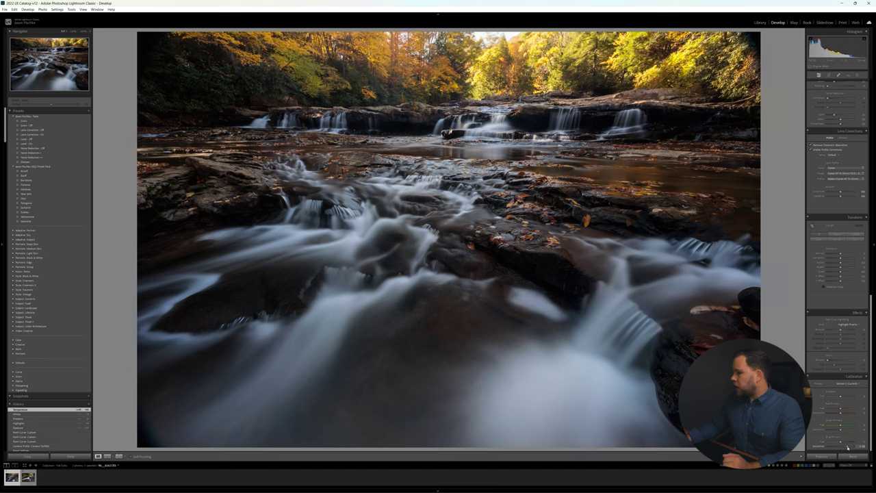
pyautogui.moveTo(848, 447); pyautogui.dragTo(851, 447)
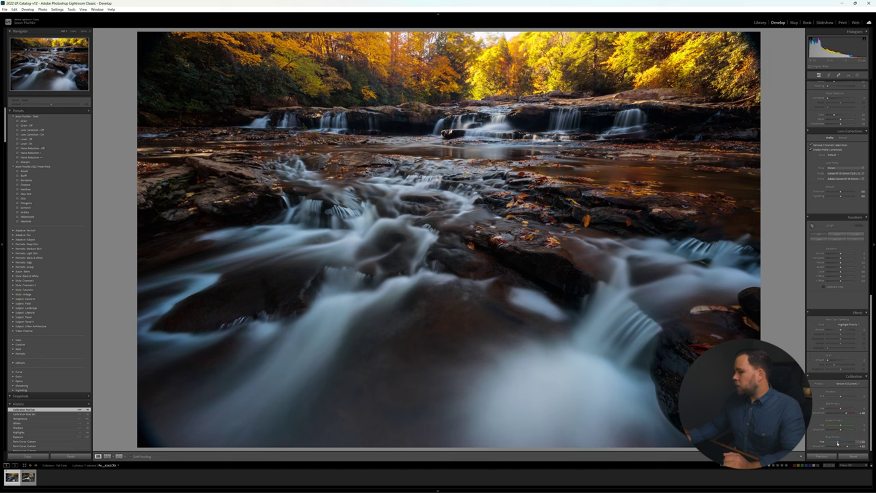
pyautogui.moveTo(839, 409); pyautogui.dragTo(842, 409)
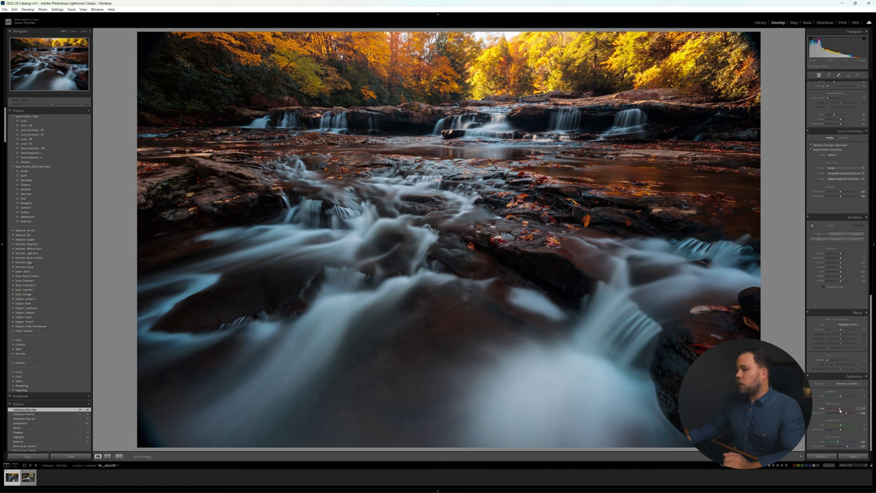
pyautogui.moveTo(840, 408); pyautogui.dragTo(846, 408)
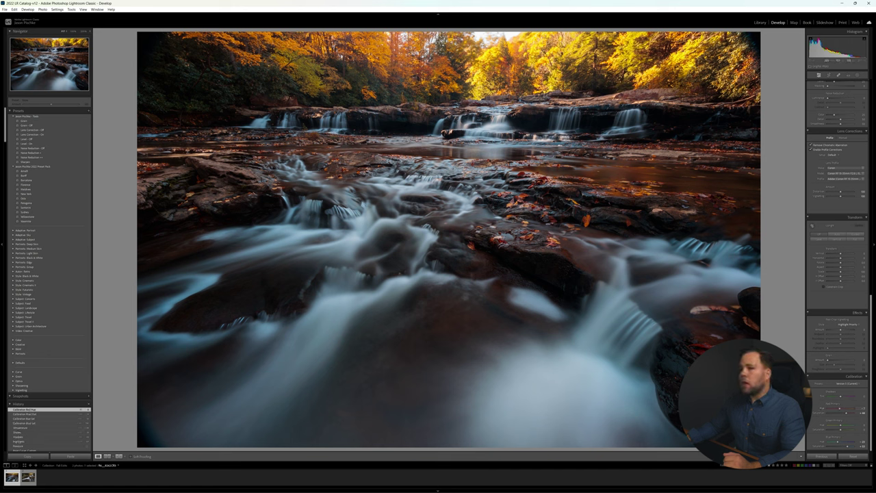
pyautogui.scroll(10, 816, 353)
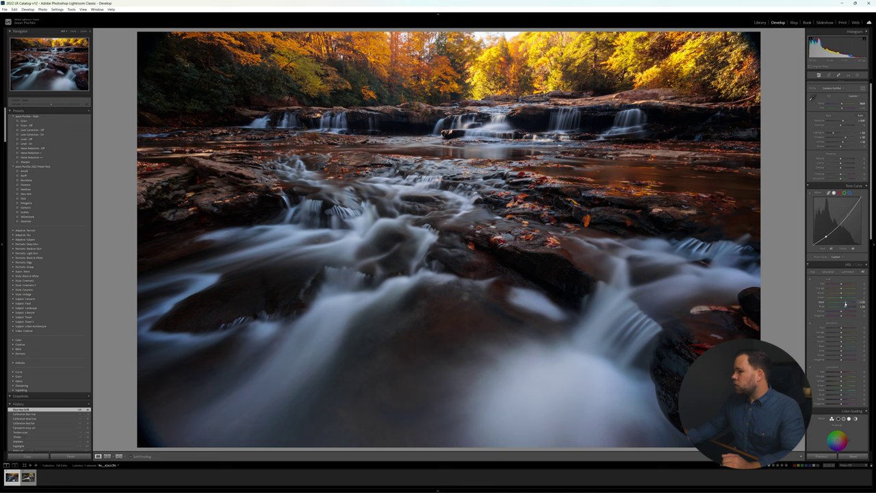
# Reduce the saturation of the blues and aquas in the water.
pyautogui.moveTo(848, 303); pyautogui.dragTo(848, 304)
pyautogui.moveTo(837, 352); pyautogui.dragTo(837, 347)
pyautogui.moveTo(837, 345); pyautogui.dragTo(825, 349)
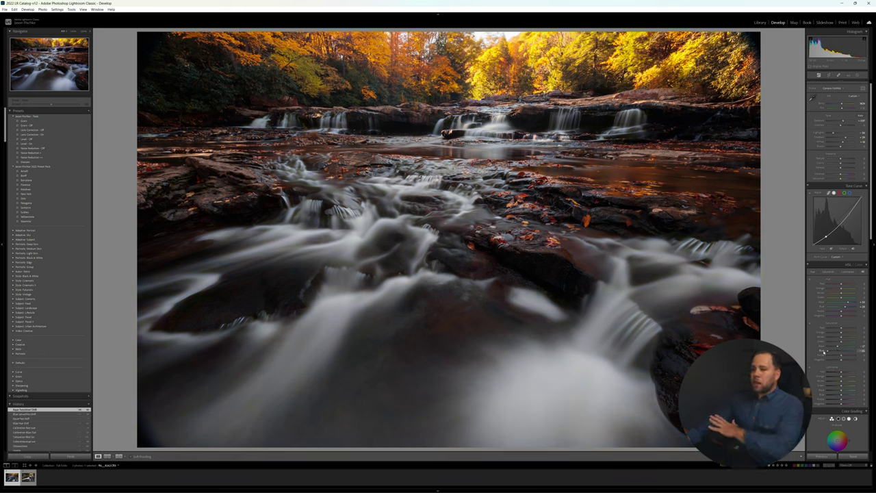
pyautogui.moveTo(836, 352); pyautogui.dragTo(839, 351)
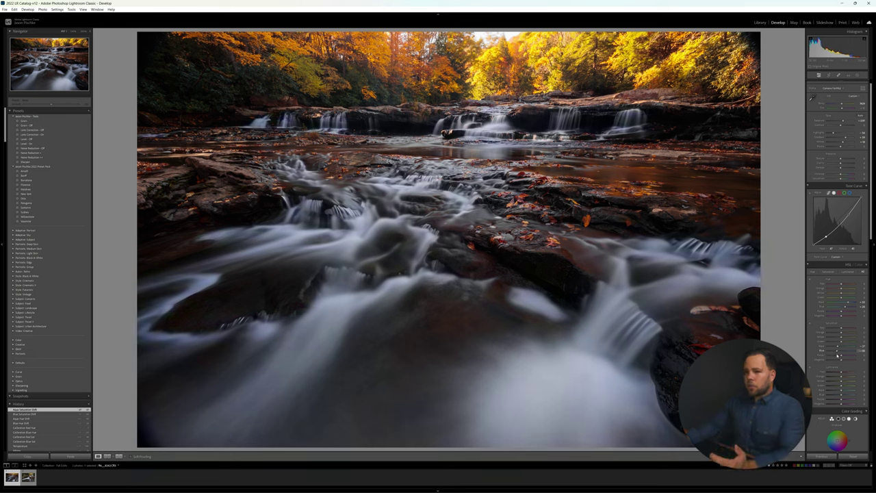
pyautogui.moveTo(838, 354); pyautogui.dragTo(840, 355)
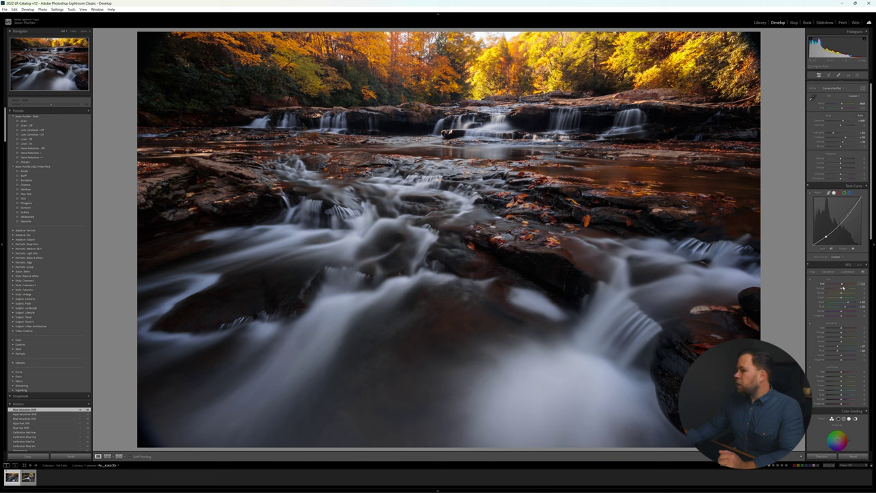
# Shift the red and orange hues and adjust yellow, orange and red saturation.
pyautogui.moveTo(842, 287); pyautogui.dragTo(843, 289)
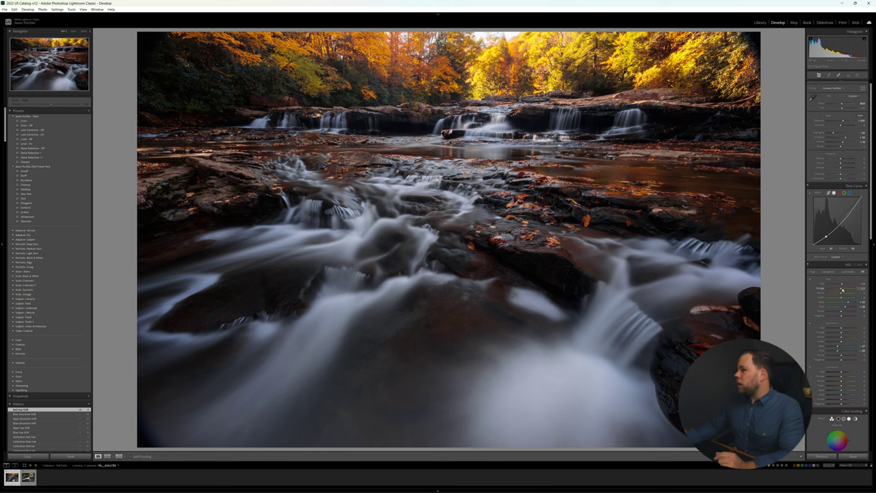
pyautogui.moveTo(843, 289); pyautogui.dragTo(843, 295)
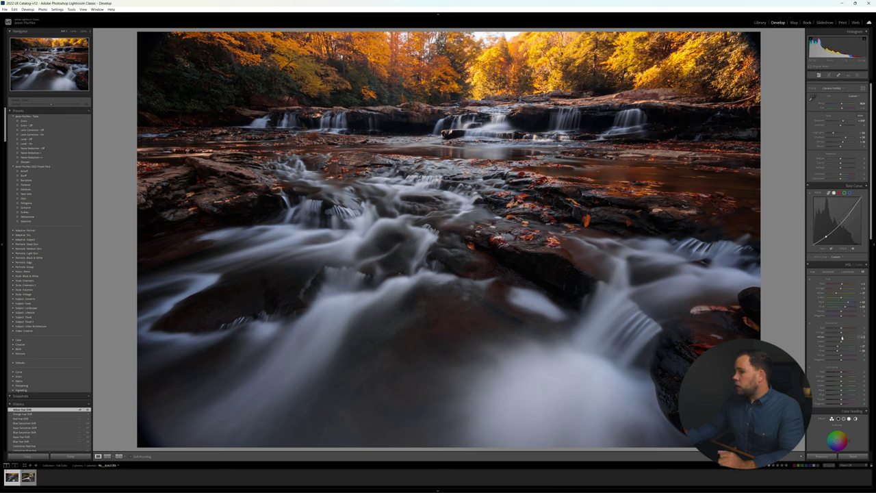
pyautogui.moveTo(840, 339); pyautogui.dragTo(843, 337)
pyautogui.moveTo(846, 334); pyautogui.dragTo(843, 331)
pyautogui.moveTo(845, 329); pyautogui.dragTo(845, 329)
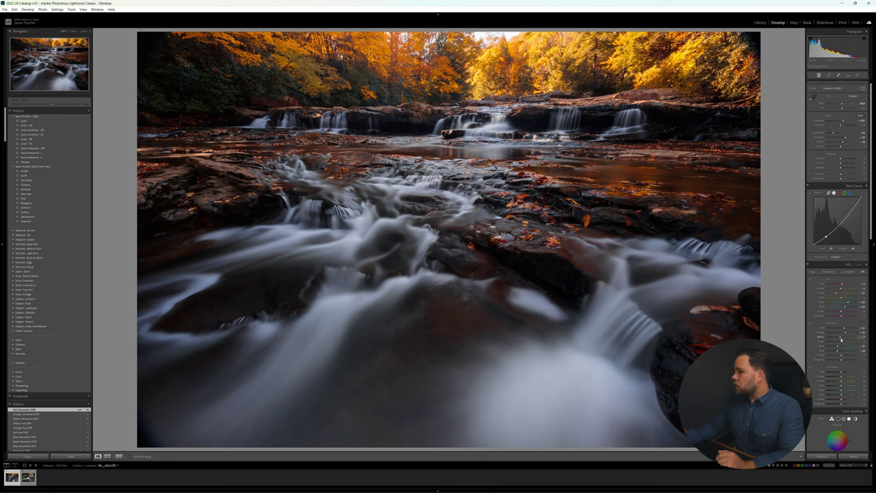
pyautogui.moveTo(841, 338); pyautogui.dragTo(839, 338)
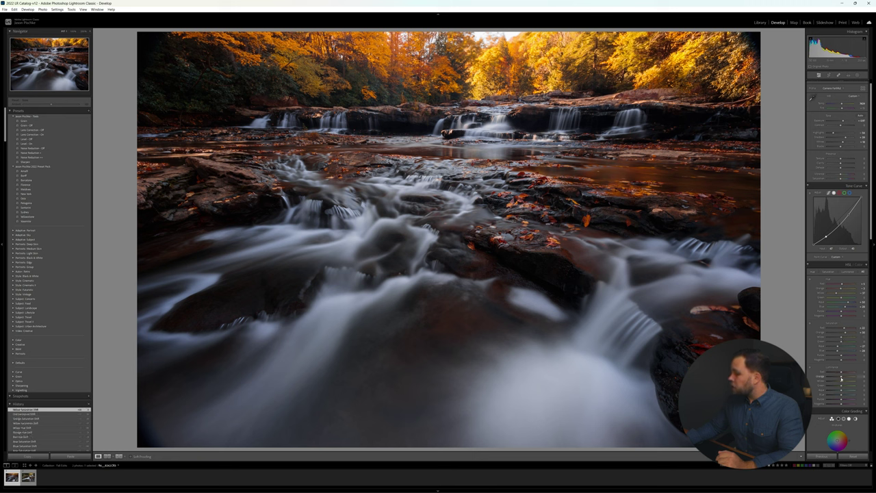
# Darken the yellow luminance and adjust the blue luminance in HSL.
pyautogui.moveTo(840, 383); pyautogui.dragTo(844, 378)
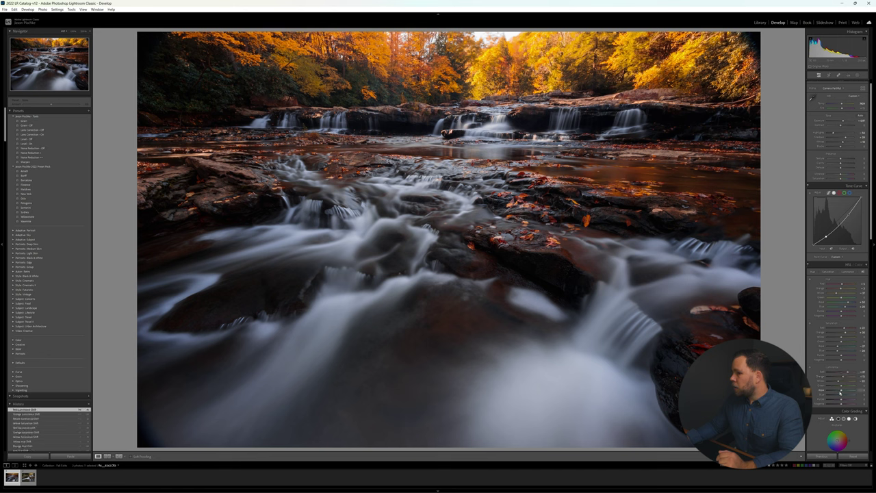
pyautogui.moveTo(840, 396); pyautogui.dragTo(846, 397)
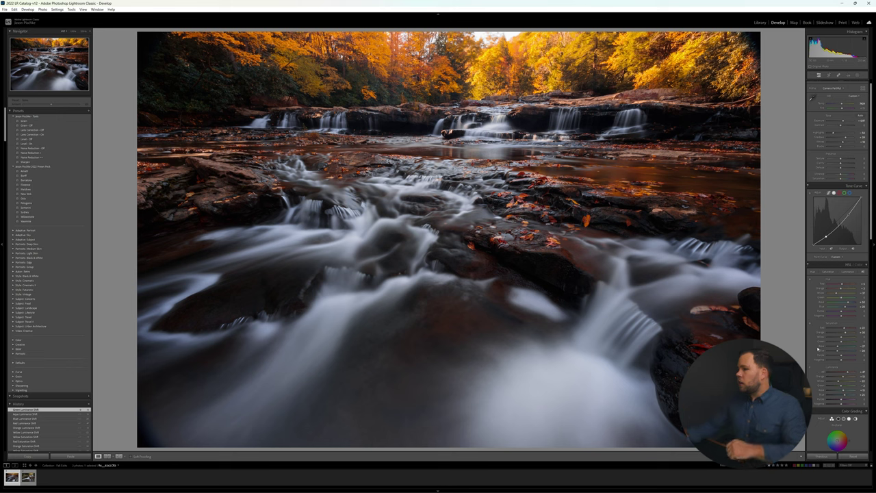
pyautogui.scroll(1, 820, 330)
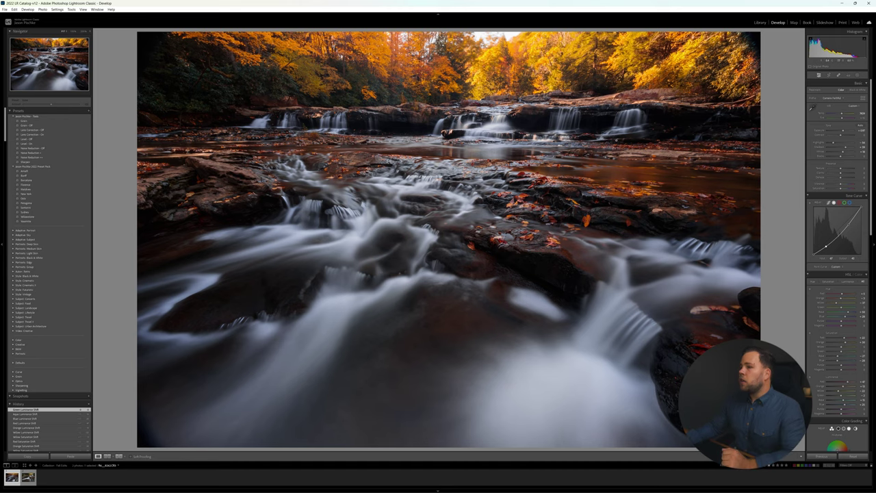
# Crop tighter around the waterfall, trimming the top and right edges.
pyautogui.click(829, 75)
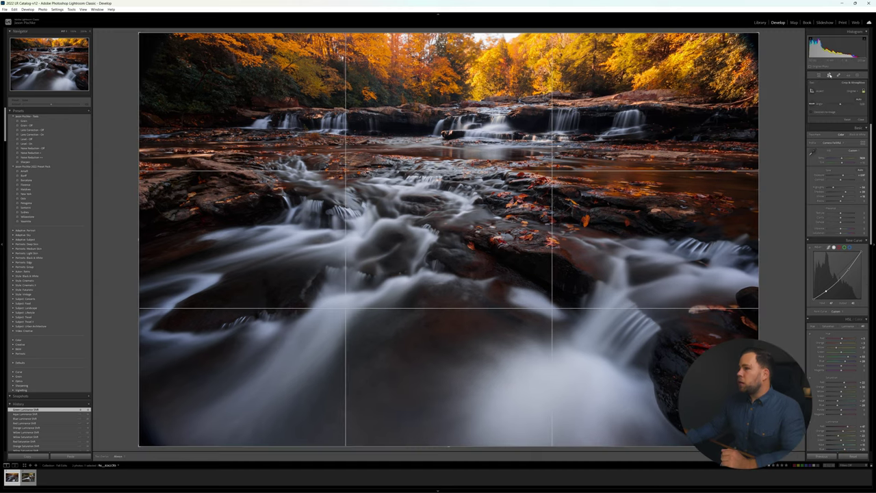
pyautogui.moveTo(758, 33); pyautogui.dragTo(709, 134)
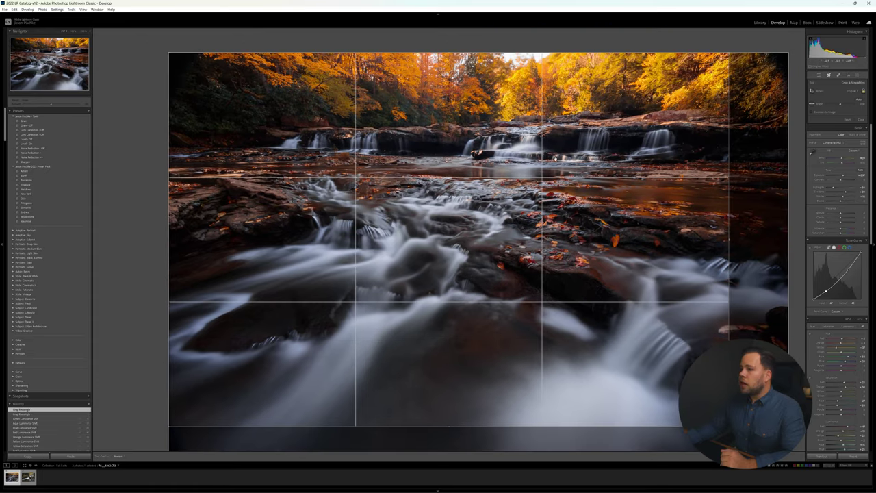
pyautogui.moveTo(720, 235); pyautogui.dragTo(687, 214)
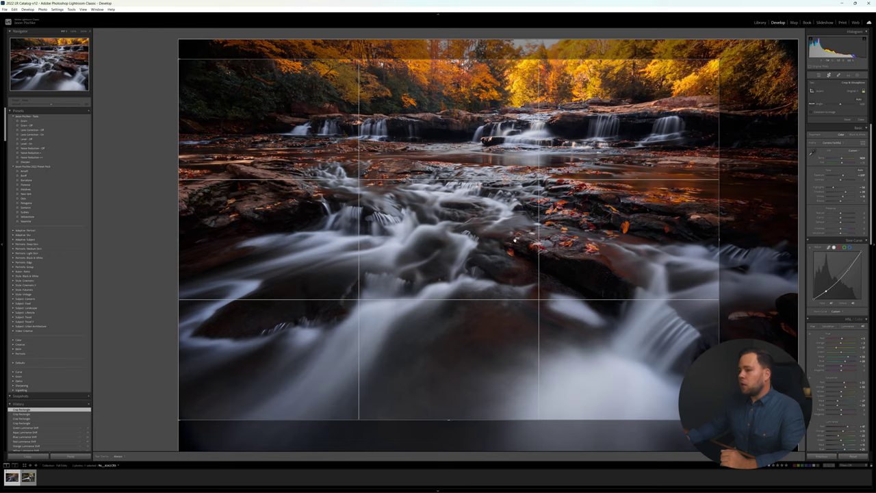
pyautogui.press('Return')
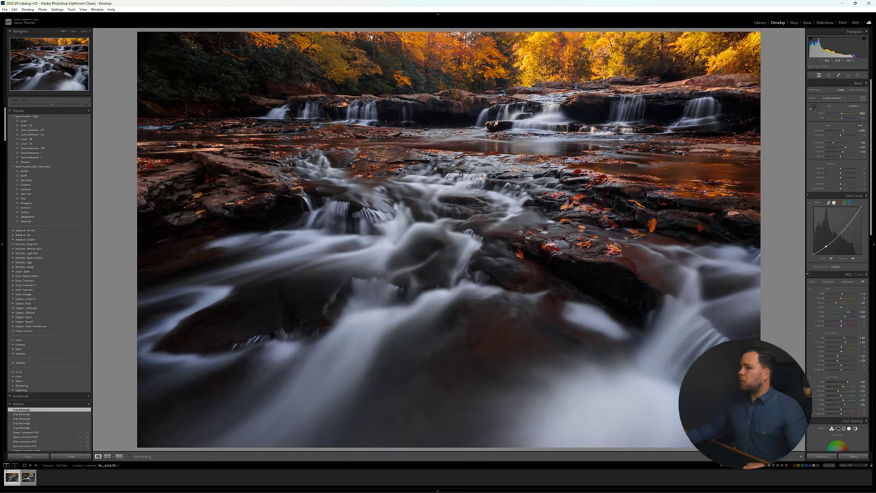
# Brush-mask the cascades and water, then tune the mask's exposure, whites and highlights.
pyautogui.press('k')
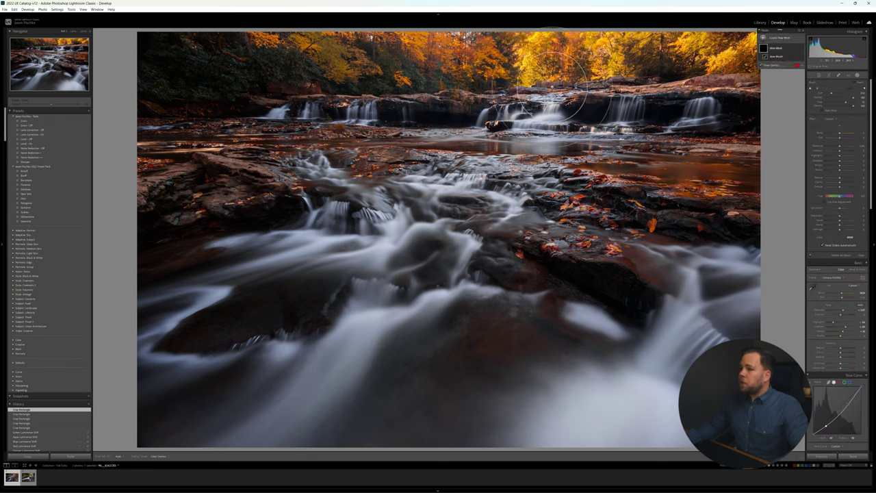
pyautogui.moveTo(568, 103)
pyautogui.mouseDown()
pyautogui.moveTo(384, 127)
pyautogui.moveTo(329, 167)
pyautogui.moveTo(315, 247)
pyautogui.moveTo(113, 376)
pyautogui.moveTo(206, 324)
pyautogui.moveTo(206, 274)
pyautogui.moveTo(268, 290)
pyautogui.moveTo(284, 362)
pyautogui.moveTo(411, 268)
pyautogui.moveTo(445, 205)
pyautogui.moveTo(345, 174)
pyautogui.moveTo(362, 110)
pyautogui.moveTo(525, 120)
pyautogui.moveTo(575, 103)
pyautogui.moveTo(534, 82)
pyautogui.moveTo(541, 109)
pyautogui.moveTo(606, 110)
pyautogui.mouseUp()
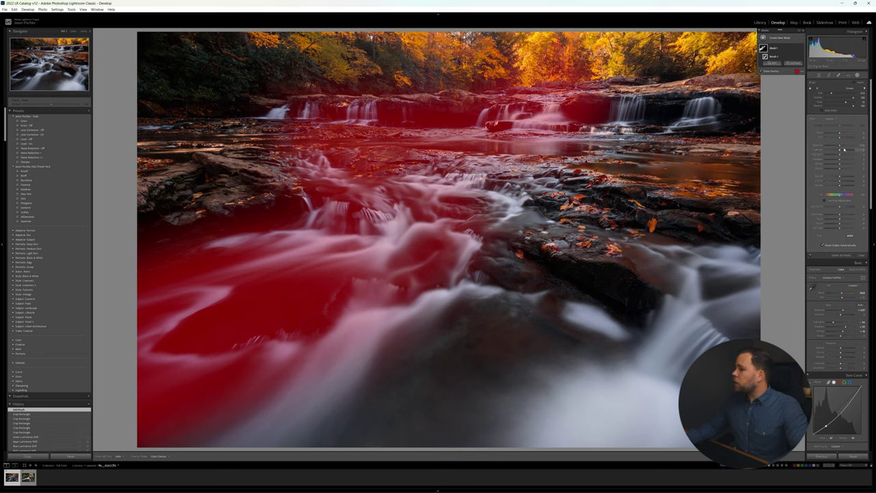
pyautogui.moveTo(841, 147); pyautogui.dragTo(842, 152)
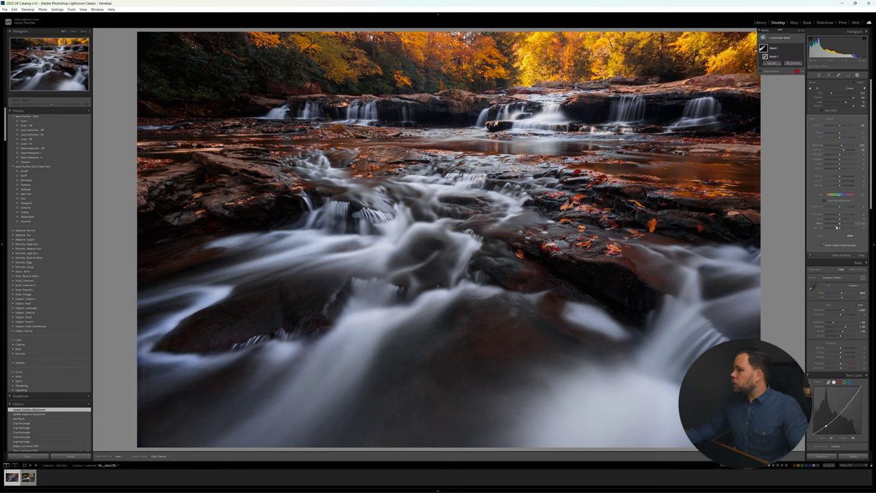
pyautogui.moveTo(844, 188); pyautogui.dragTo(843, 166)
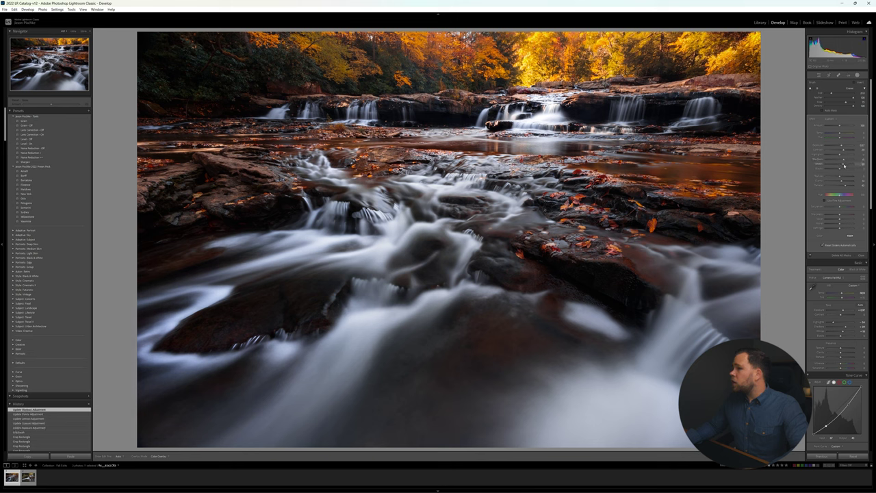
pyautogui.moveTo(843, 165)
pyautogui.mouseDown()
pyautogui.moveTo(849, 158)
pyautogui.moveTo(841, 159)
pyautogui.mouseUp()
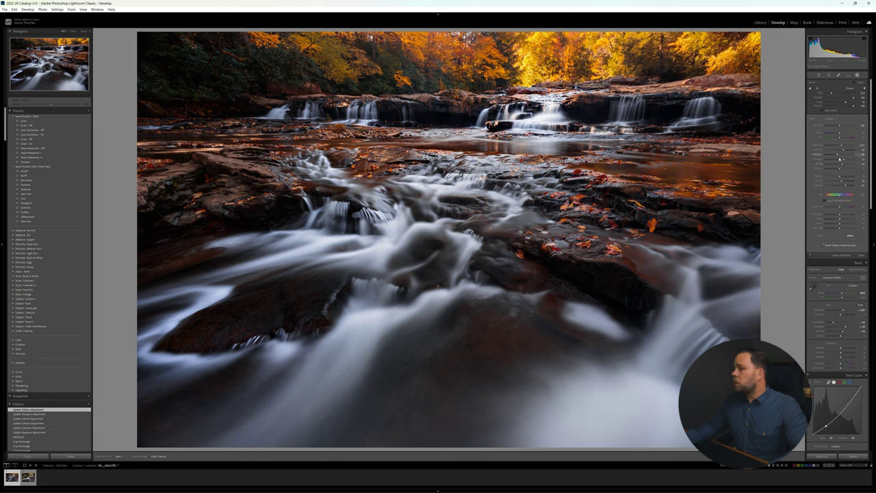
pyautogui.moveTo(840, 159); pyautogui.dragTo(840, 159)
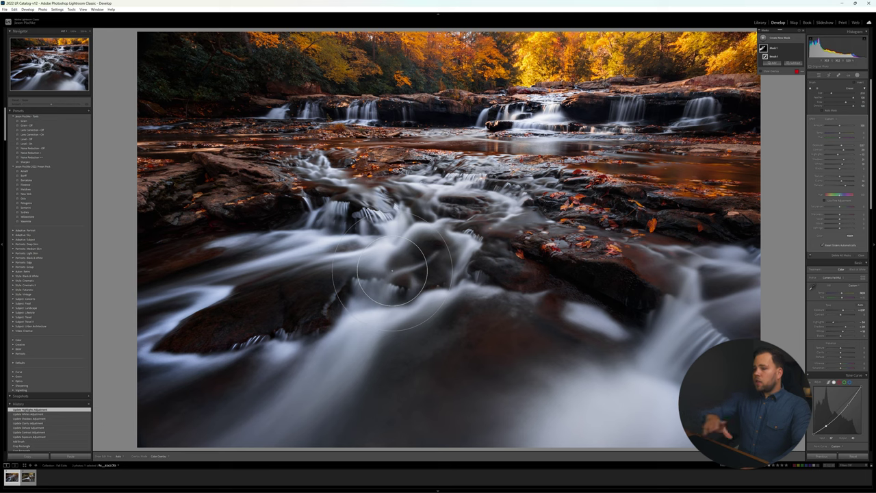
# Add a linear gradient over the bottom-right corner and lower its exposure.
pyautogui.press('k')
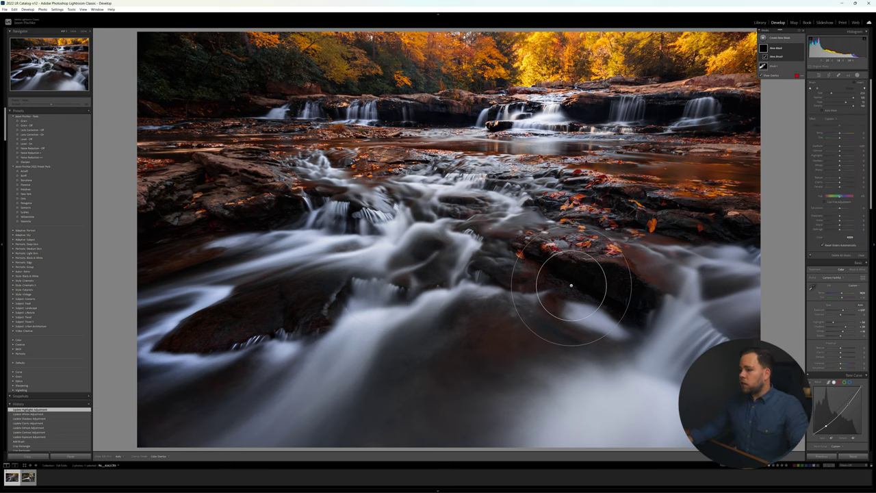
pyautogui.press('m')
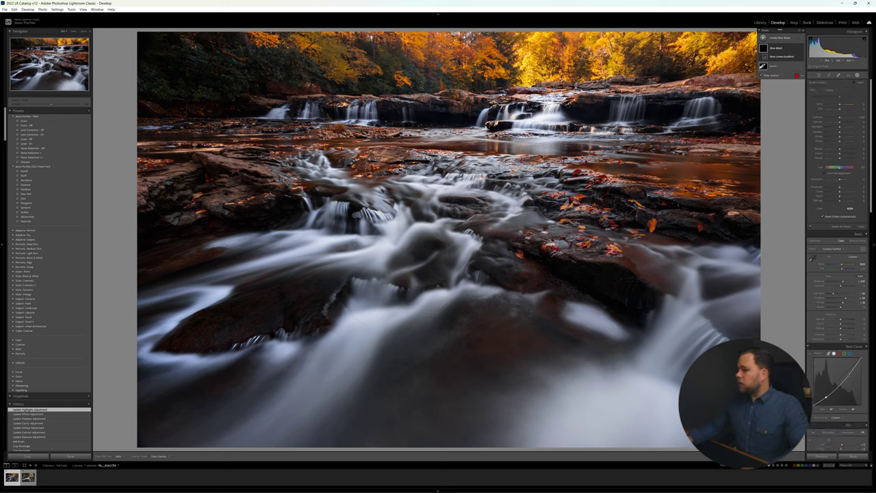
pyautogui.moveTo(609, 400); pyautogui.dragTo(353, 51)
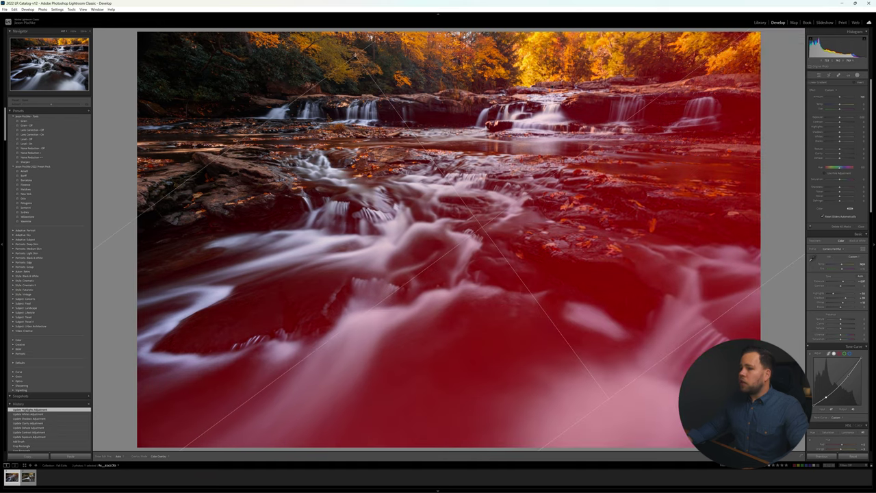
pyautogui.moveTo(481, 227); pyautogui.dragTo(608, 423)
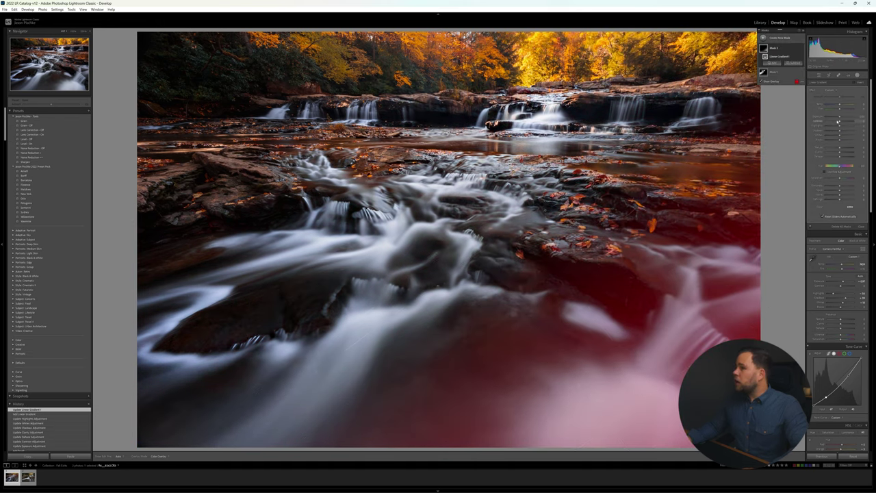
pyautogui.moveTo(836, 117); pyautogui.dragTo(832, 118)
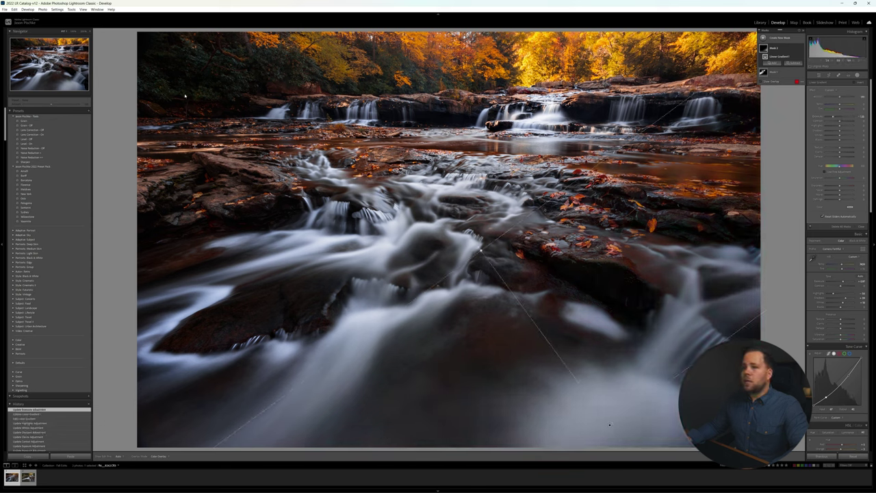
# Add a second linear gradient over the upper-left and lower its exposure.
pyautogui.press('m')
pyautogui.moveTo(192, 64); pyautogui.dragTo(415, 361)
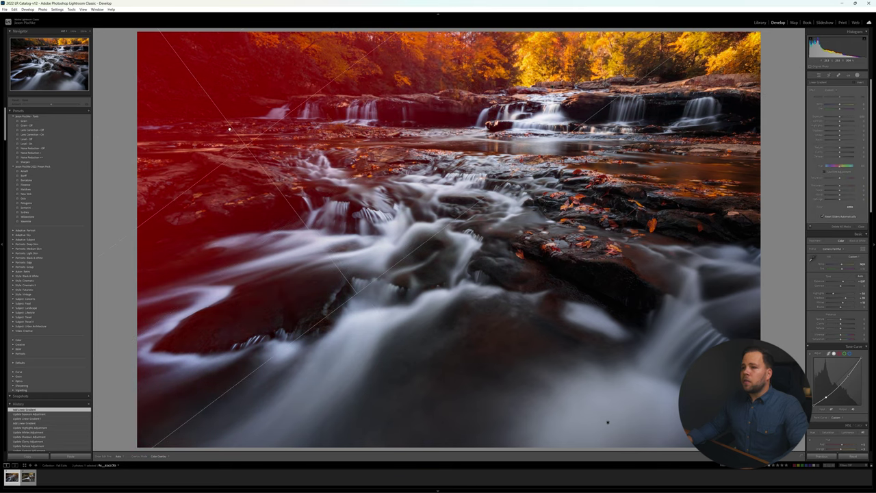
pyautogui.moveTo(154, 68); pyautogui.dragTo(267, 219)
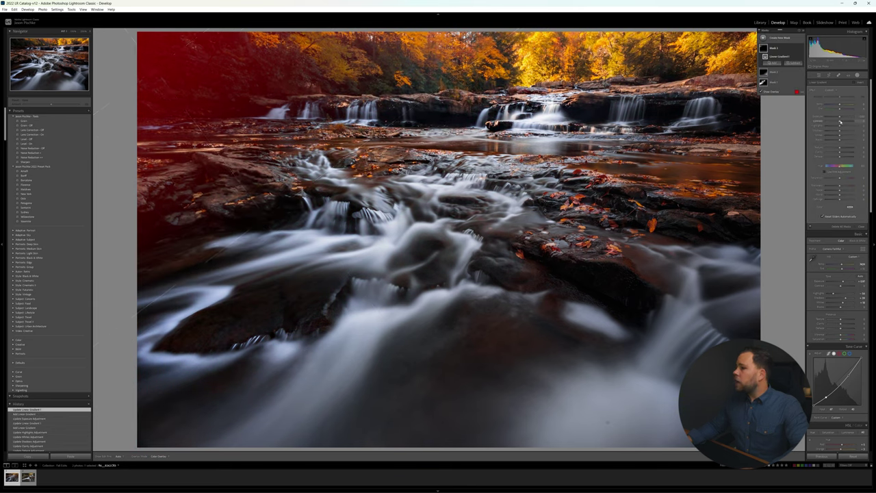
pyautogui.moveTo(840, 118); pyautogui.dragTo(837, 118)
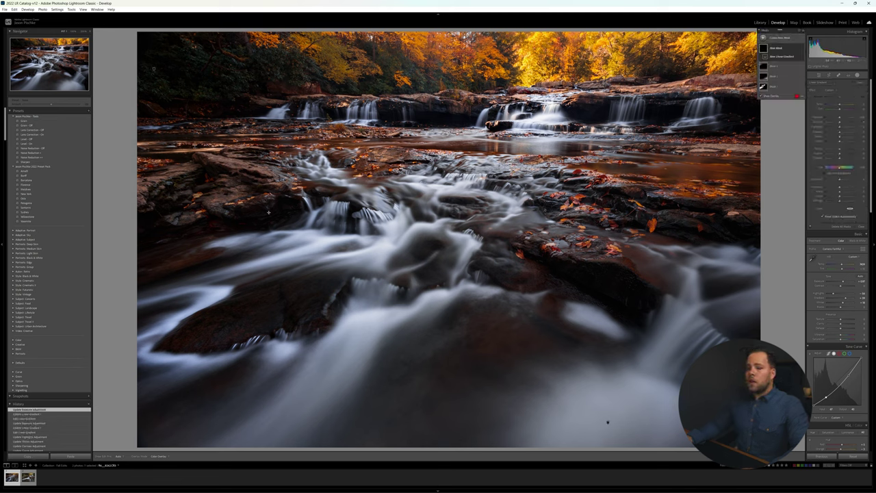
# Start a new brush mask over the upper-left, left-side and right-centre rocks.
pyautogui.press('k')
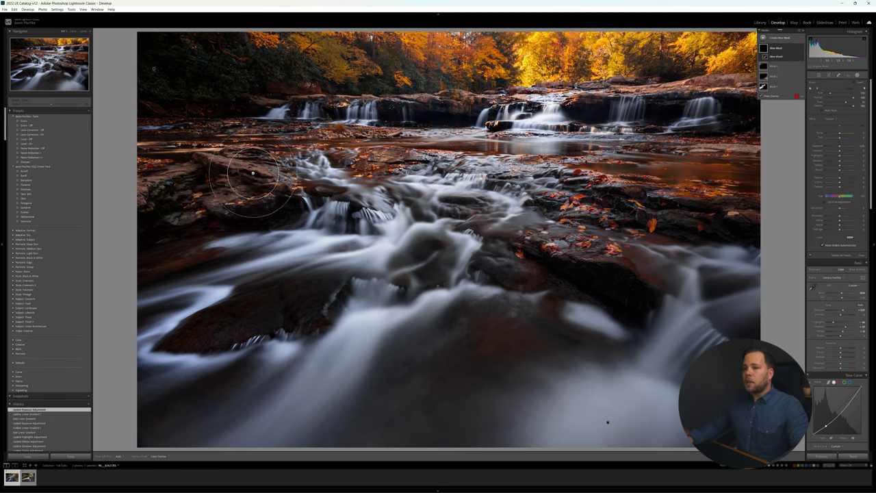
pyautogui.moveTo(258, 176)
pyautogui.mouseDown()
pyautogui.moveTo(166, 167)
pyautogui.moveTo(123, 189)
pyautogui.moveTo(141, 179)
pyautogui.moveTo(245, 185)
pyautogui.mouseUp()
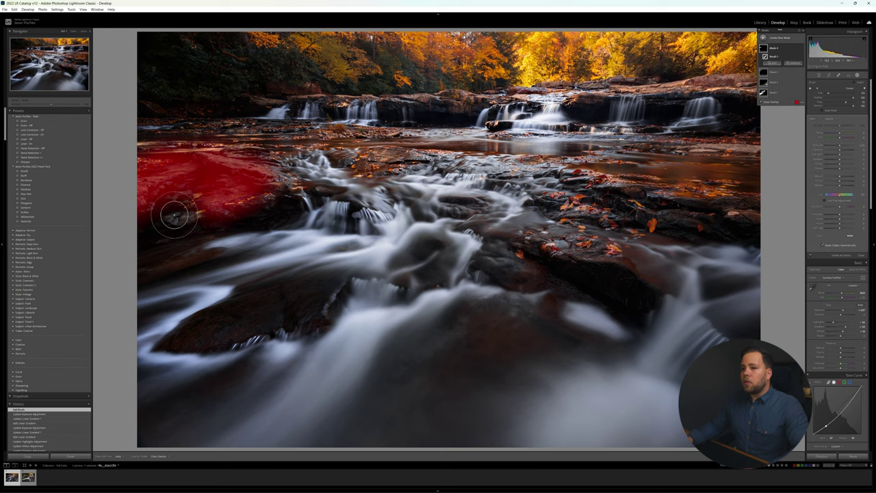
pyautogui.moveTo(175, 212); pyautogui.dragTo(179, 218)
pyautogui.moveTo(554, 248); pyautogui.dragTo(613, 259)
pyautogui.moveTo(550, 191)
pyautogui.mouseDown()
pyautogui.moveTo(605, 213)
pyautogui.moveTo(729, 214)
pyautogui.mouseUp()
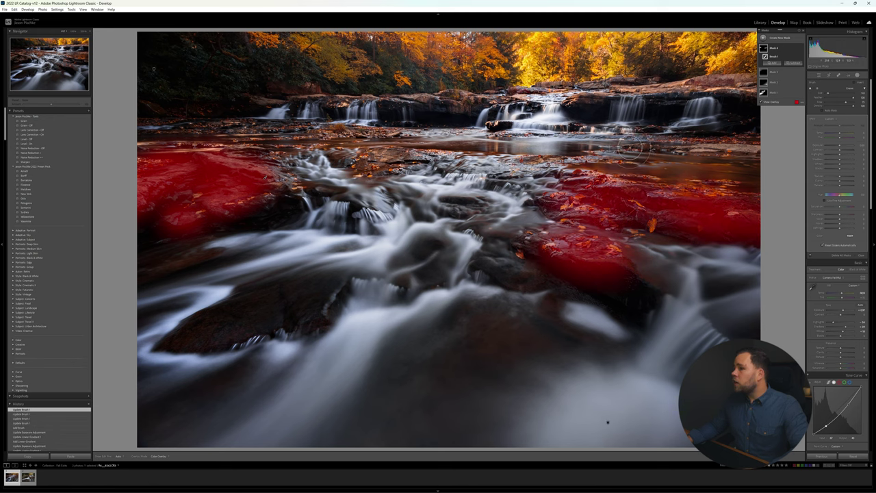
# Extend the mask along the upper-right rocks and the upper ledge.
pyautogui.moveTo(628, 147); pyautogui.dragTo(755, 148)
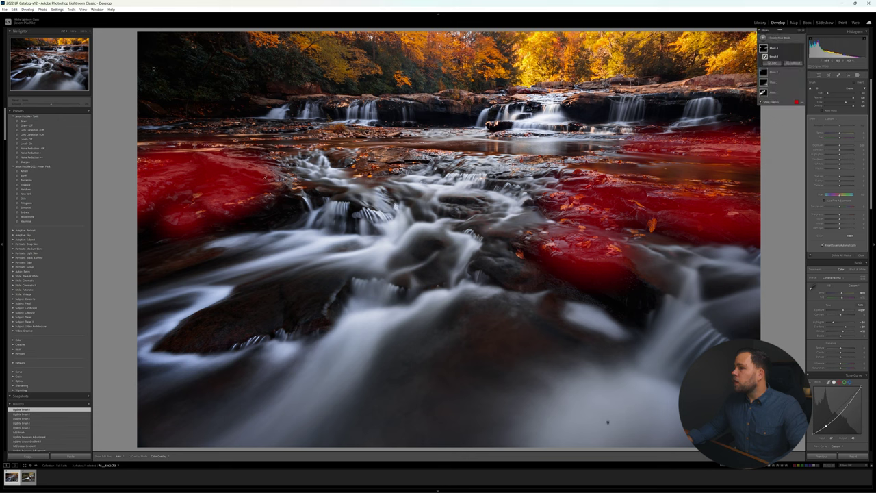
pyautogui.moveTo(620, 86); pyautogui.dragTo(739, 84)
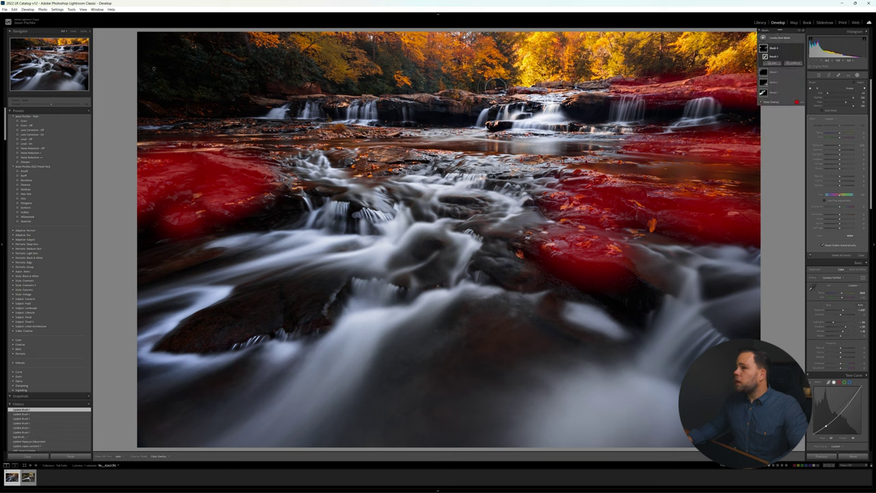
pyautogui.moveTo(466, 100); pyautogui.dragTo(311, 98)
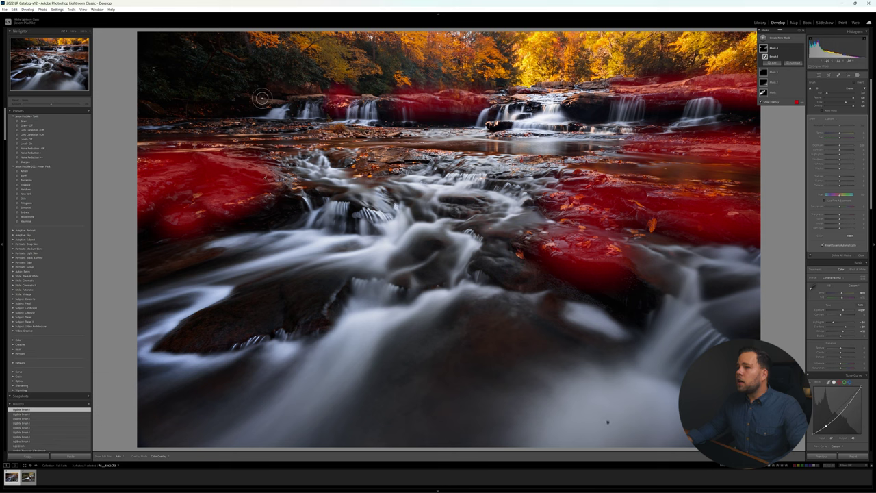
pyautogui.moveTo(252, 99); pyautogui.dragTo(329, 97)
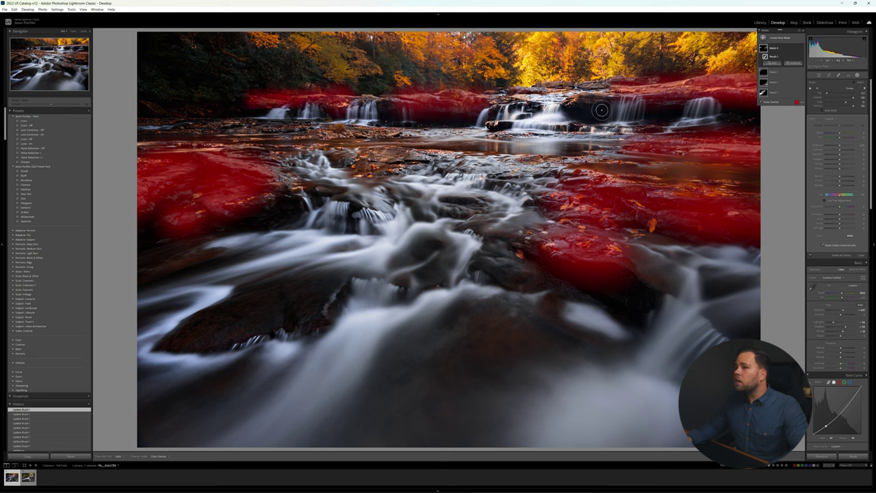
pyautogui.moveTo(523, 94)
pyautogui.mouseDown()
pyautogui.moveTo(515, 97)
pyautogui.moveTo(620, 85)
pyautogui.mouseUp()
pyautogui.click(642, 82)
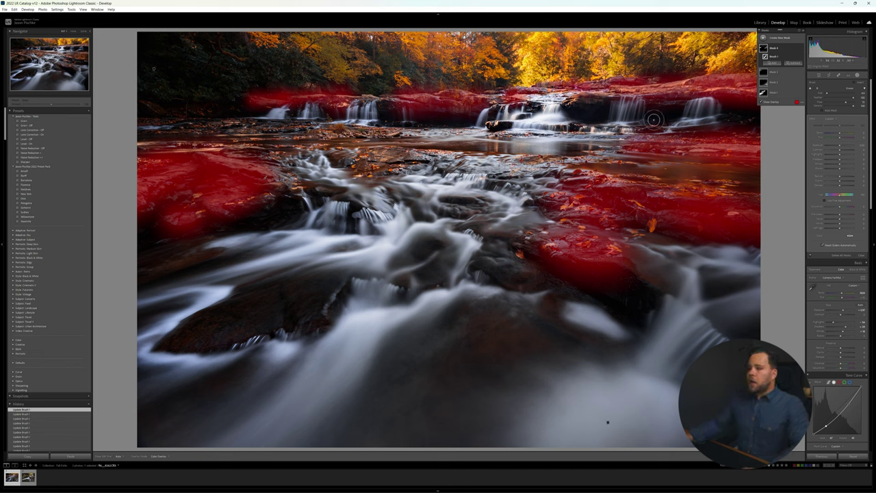
# Paint the rocks beside the central rapids and adjust the mask's highlights.
pyautogui.moveTo(389, 159)
pyautogui.mouseDown()
pyautogui.moveTo(366, 165)
pyautogui.moveTo(366, 152)
pyautogui.moveTo(389, 129)
pyautogui.moveTo(308, 132)
pyautogui.mouseUp()
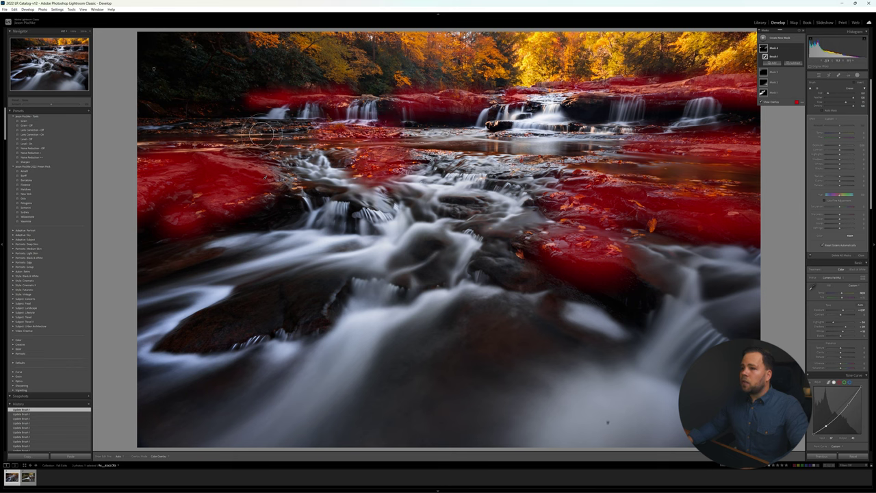
pyautogui.moveTo(249, 128)
pyautogui.mouseDown()
pyautogui.moveTo(195, 123)
pyautogui.moveTo(355, 144)
pyautogui.moveTo(140, 142)
pyautogui.mouseUp()
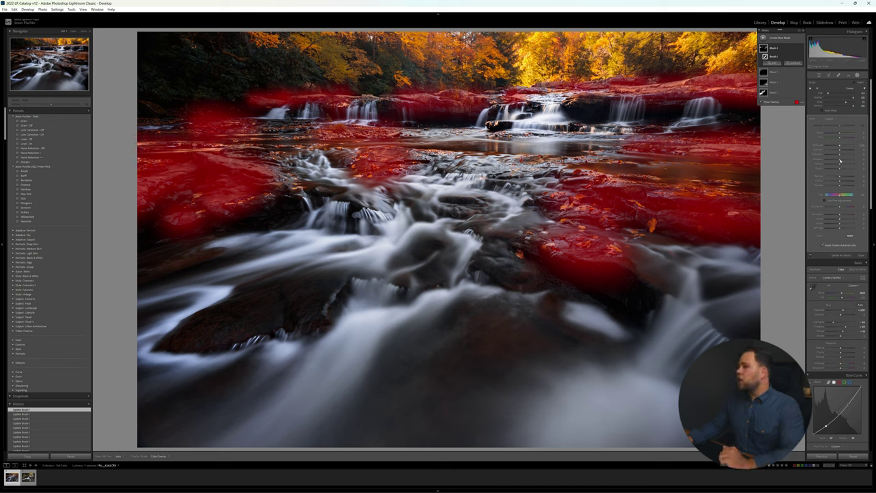
pyautogui.moveTo(842, 156); pyautogui.dragTo(843, 156)
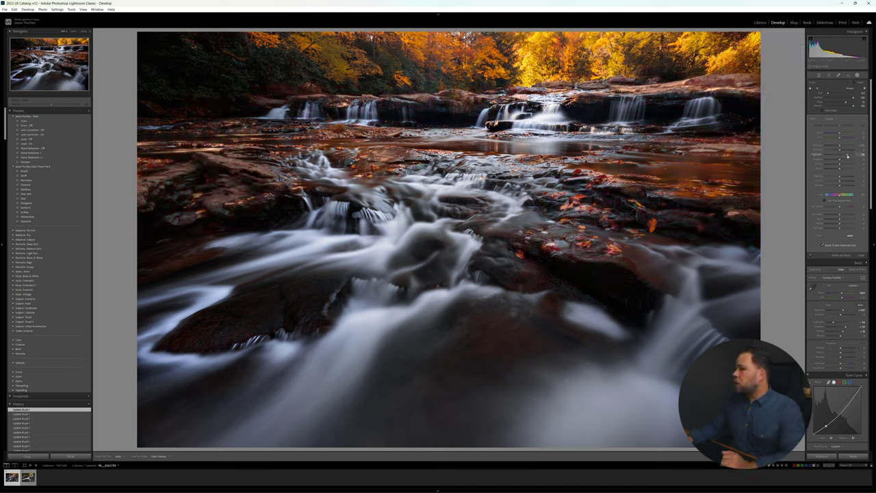
# Brighten the rock mask's tone ranges and select Mask 4 to adjust another tone setting.
pyautogui.moveTo(845, 157)
pyautogui.mouseDown()
pyautogui.moveTo(841, 148)
pyautogui.moveTo(850, 166)
pyautogui.moveTo(842, 161)
pyautogui.mouseUp()
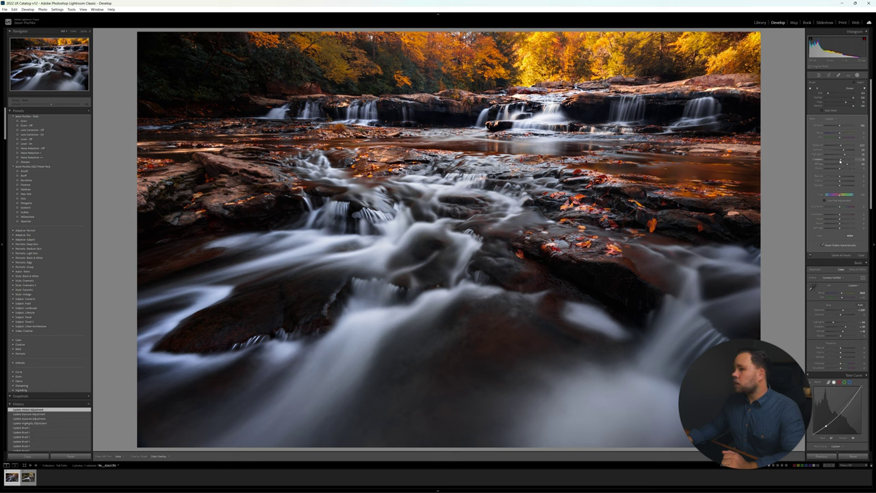
pyautogui.moveTo(840, 162); pyautogui.dragTo(841, 162)
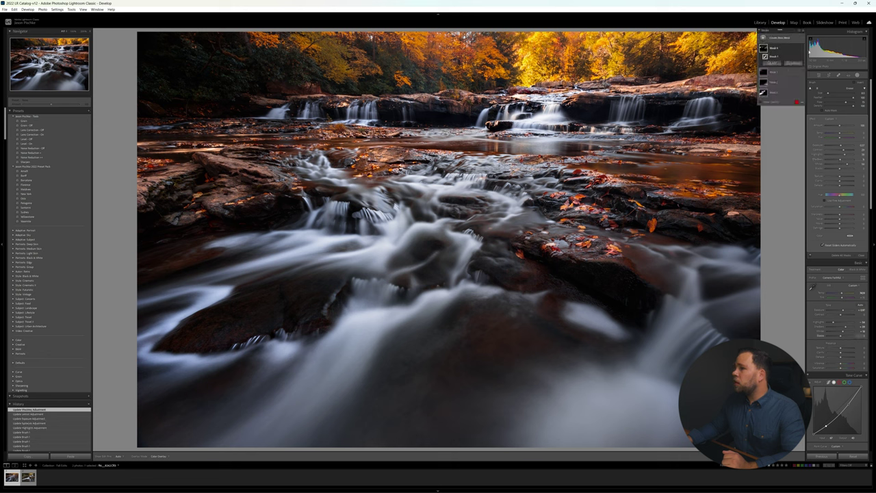
pyautogui.click(802, 50)
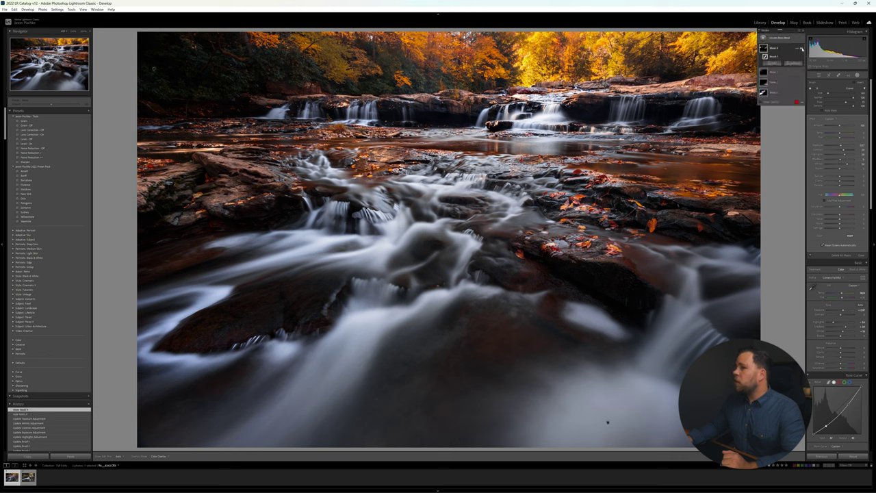
pyautogui.click(801, 49)
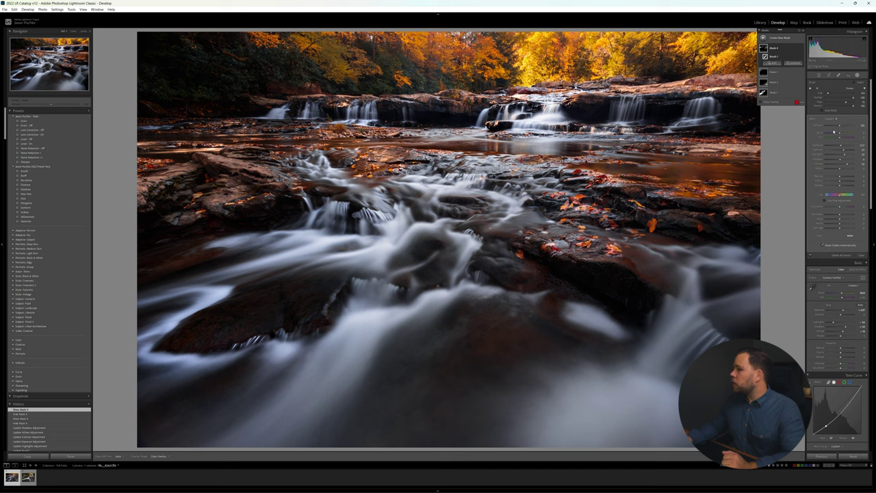
pyautogui.moveTo(840, 146); pyautogui.dragTo(841, 147)
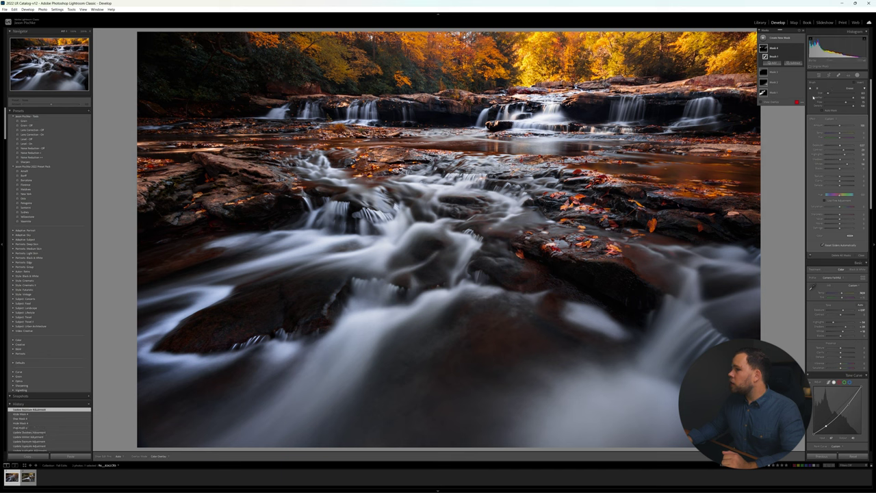
# Toggle Mask 4's visibility to compare the photo with and without it.
pyautogui.click(801, 49)
pyautogui.click(800, 49)
pyautogui.click(801, 50)
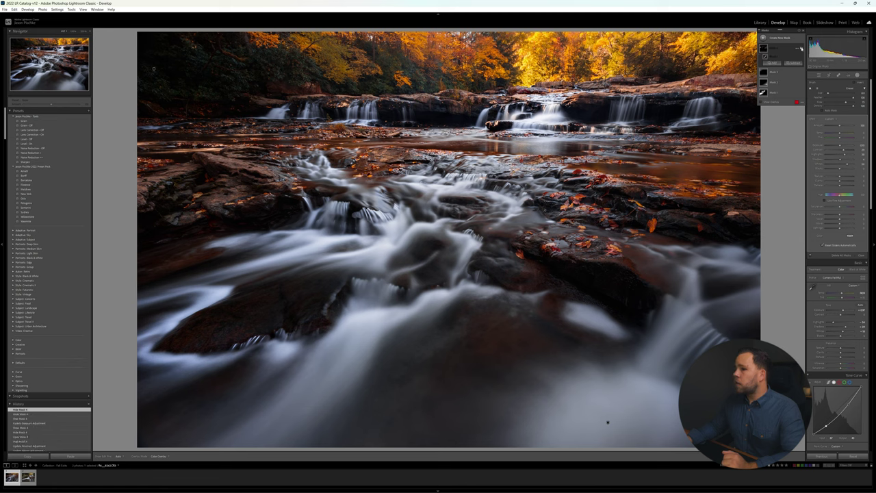
pyautogui.click(799, 49)
pyautogui.click(800, 50)
pyautogui.click(800, 50)
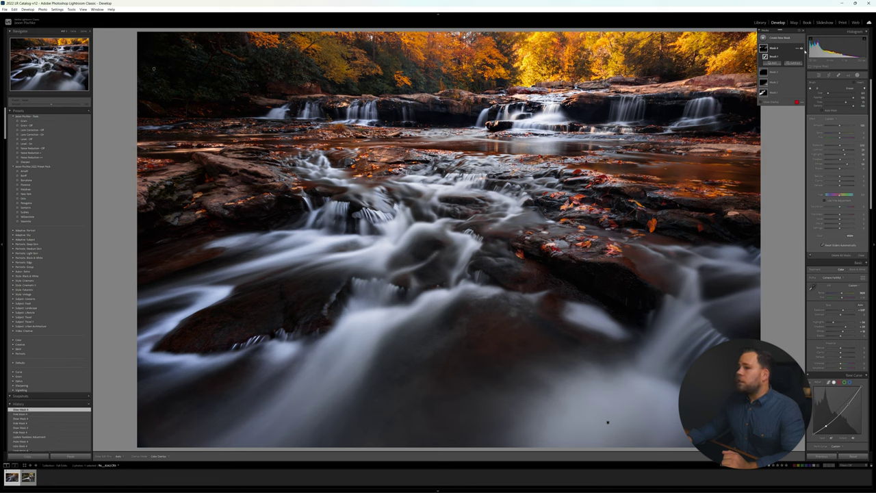
# Change Mask 4's colour temperature, then exit masking and start another brush mask.
pyautogui.moveTo(840, 134); pyautogui.dragTo(841, 135)
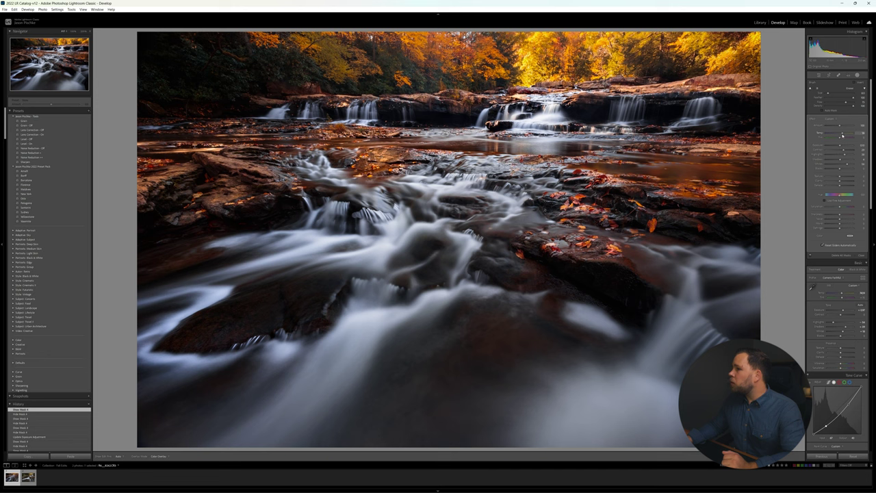
pyautogui.moveTo(842, 135); pyautogui.dragTo(843, 136)
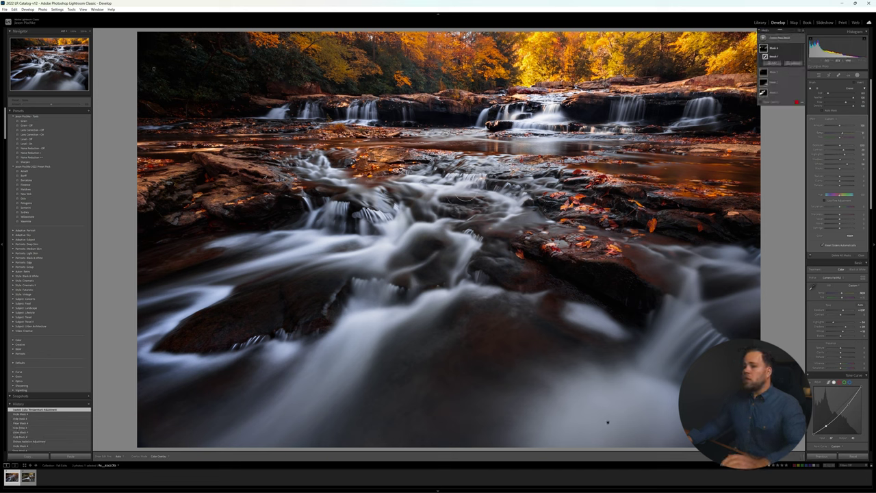
pyautogui.hotkey('shift', 'w')
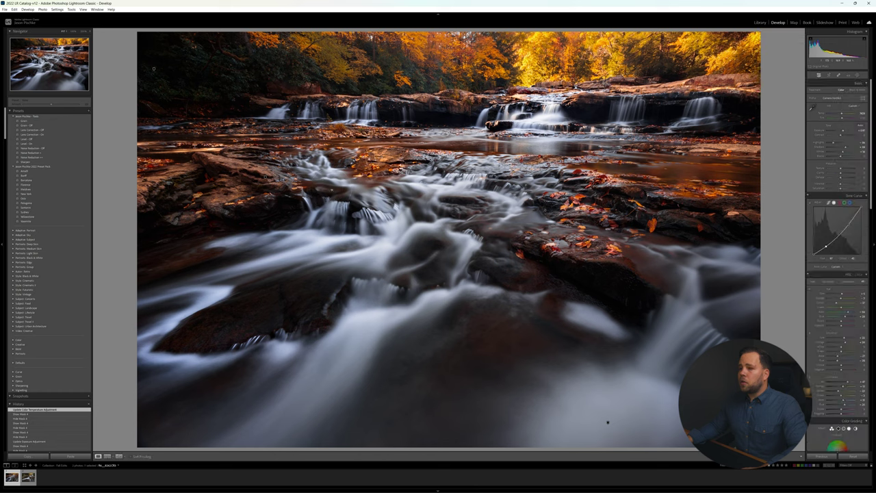
pyautogui.press('k')
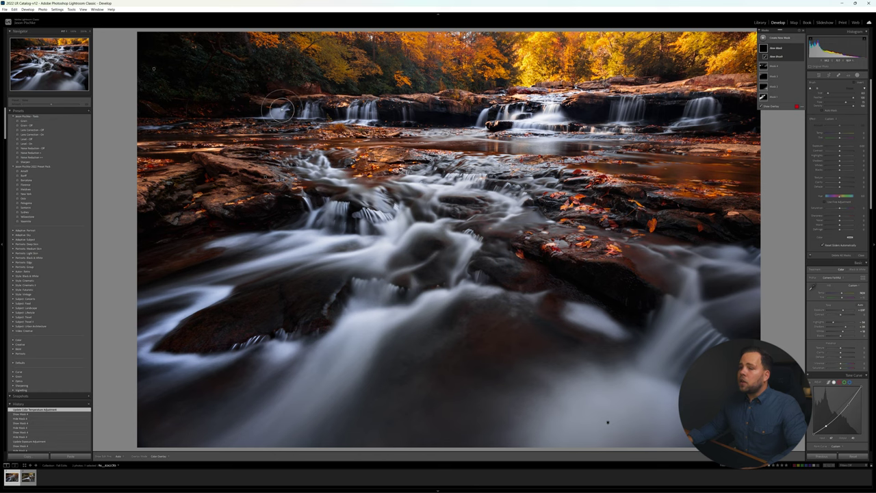
# Paint a brush mask over the upper-left and right-hand waterfalls.
pyautogui.moveTo(274, 108)
pyautogui.mouseDown()
pyautogui.moveTo(185, 133)
pyautogui.moveTo(147, 125)
pyautogui.mouseUp()
pyautogui.moveTo(317, 116)
pyautogui.mouseDown()
pyautogui.moveTo(304, 109)
pyautogui.moveTo(366, 112)
pyautogui.mouseUp()
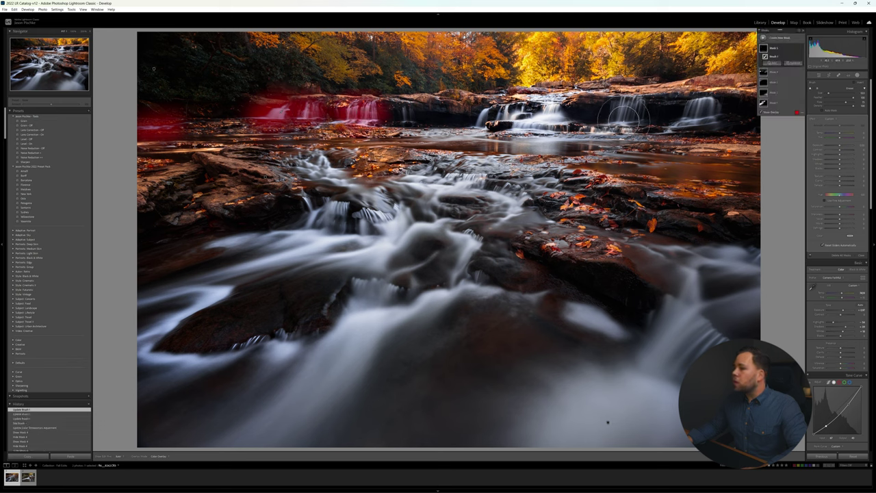
pyautogui.moveTo(620, 118)
pyautogui.mouseDown()
pyautogui.moveTo(630, 110)
pyautogui.moveTo(613, 113)
pyautogui.moveTo(647, 116)
pyautogui.mouseUp()
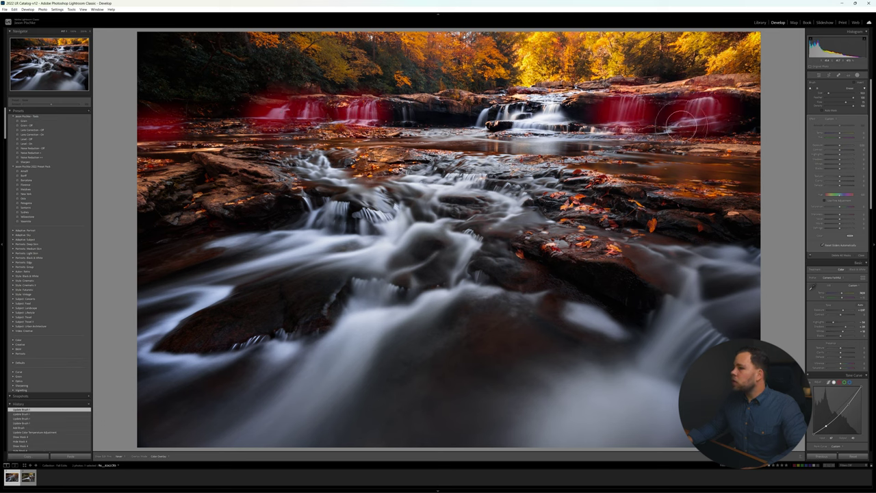
pyautogui.moveTo(681, 123)
pyautogui.mouseDown()
pyautogui.moveTo(685, 130)
pyautogui.moveTo(705, 120)
pyautogui.mouseUp()
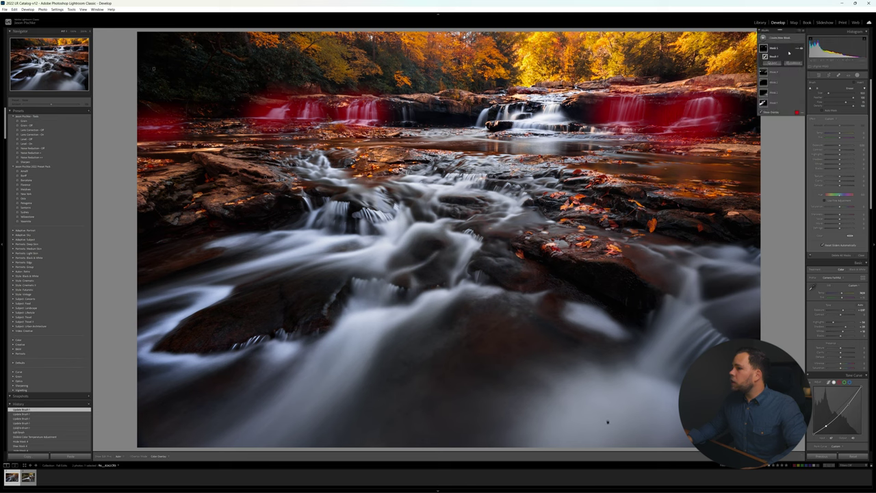
# Intersect the mask with a narrowed Luminance Range, raise its Exposure, and exit masking.
pyautogui.click(798, 49)
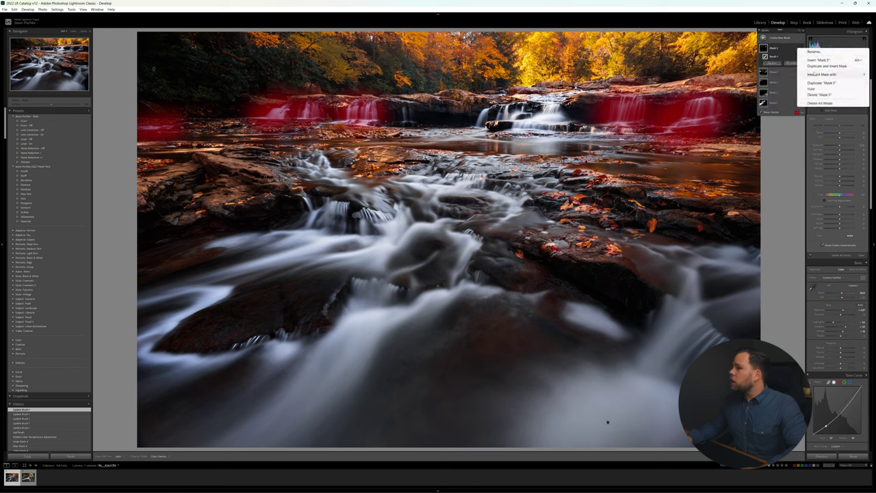
pyautogui.moveTo(813, 74)
pyautogui.click(768, 133)
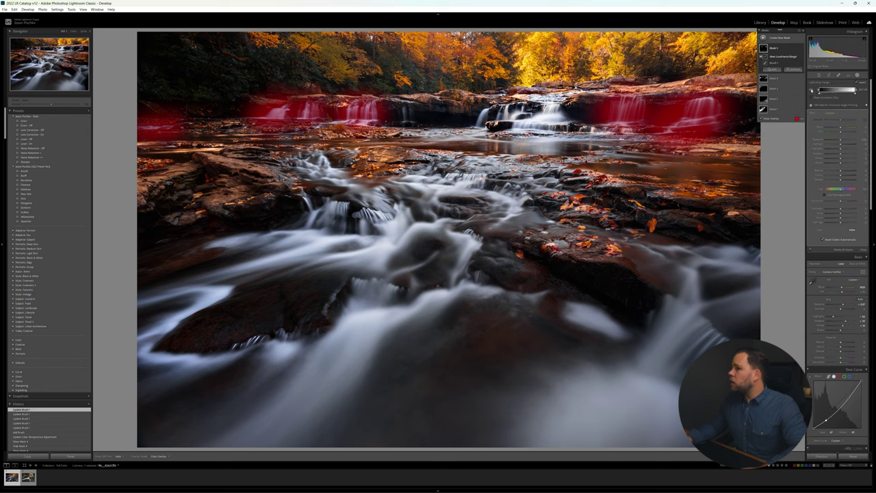
pyautogui.moveTo(824, 90); pyautogui.dragTo(847, 89)
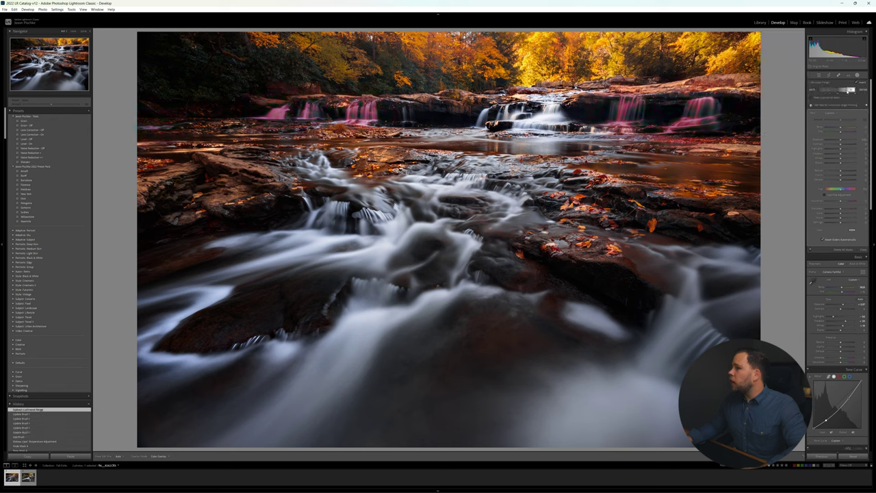
pyautogui.moveTo(849, 89); pyautogui.dragTo(834, 90)
pyautogui.moveTo(842, 141); pyautogui.dragTo(843, 143)
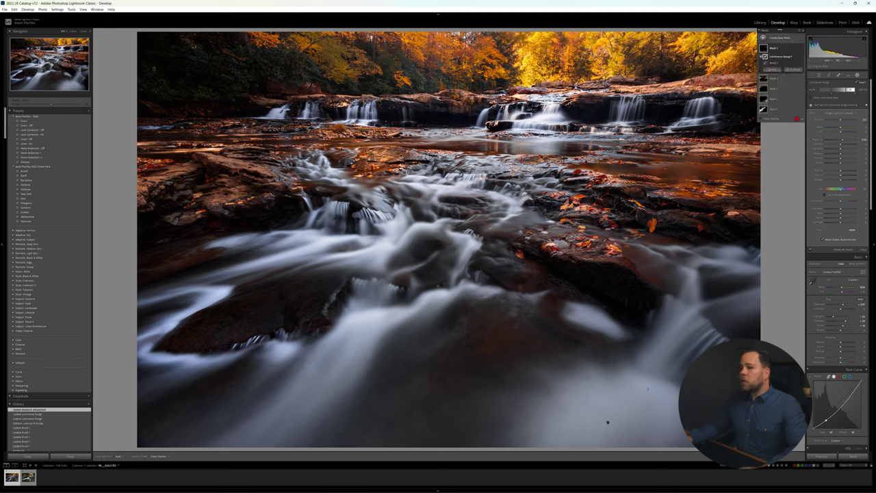
pyautogui.press('k')
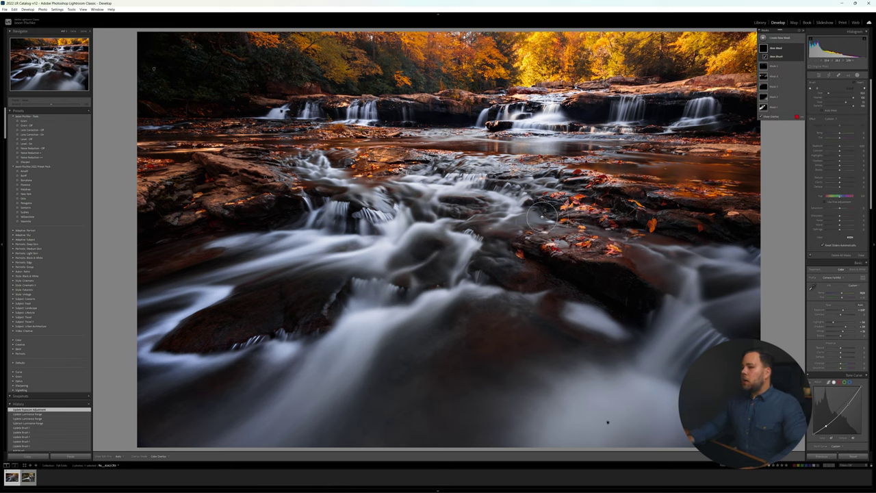
pyautogui.press('k')
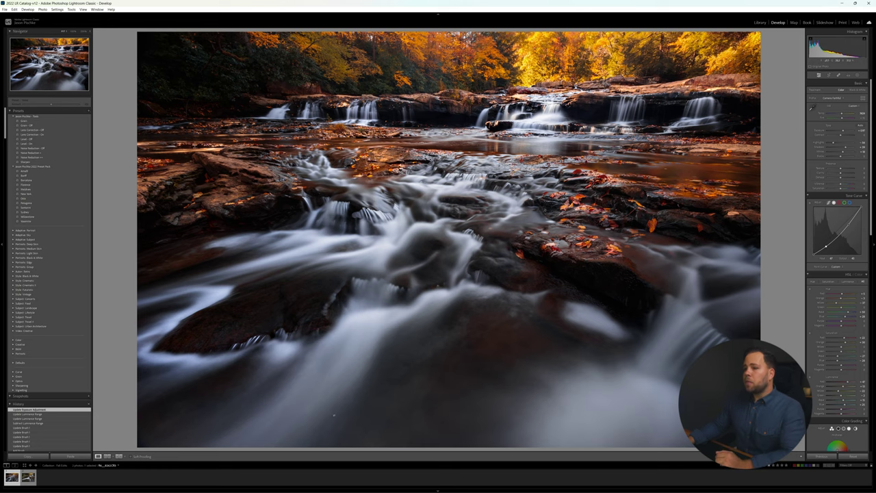
# View Before/After side by side, return to Loupe view, and reopen Masking.
pyautogui.click(119, 457)
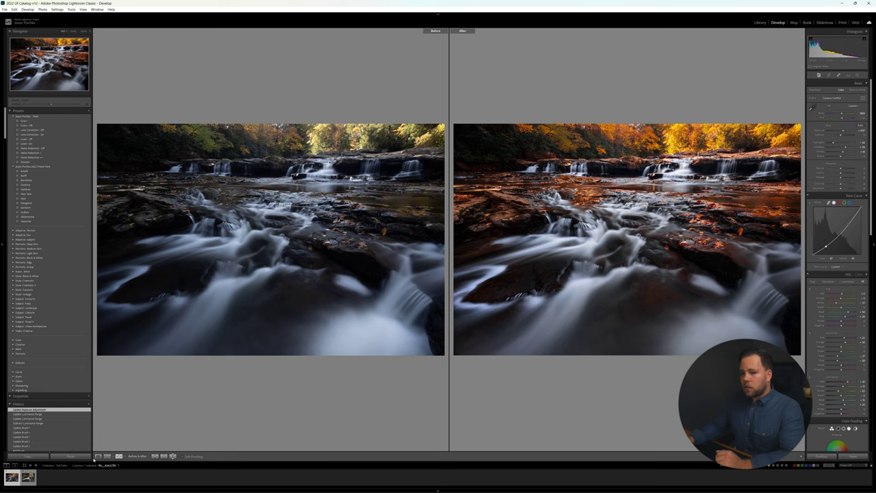
pyautogui.click(98, 457)
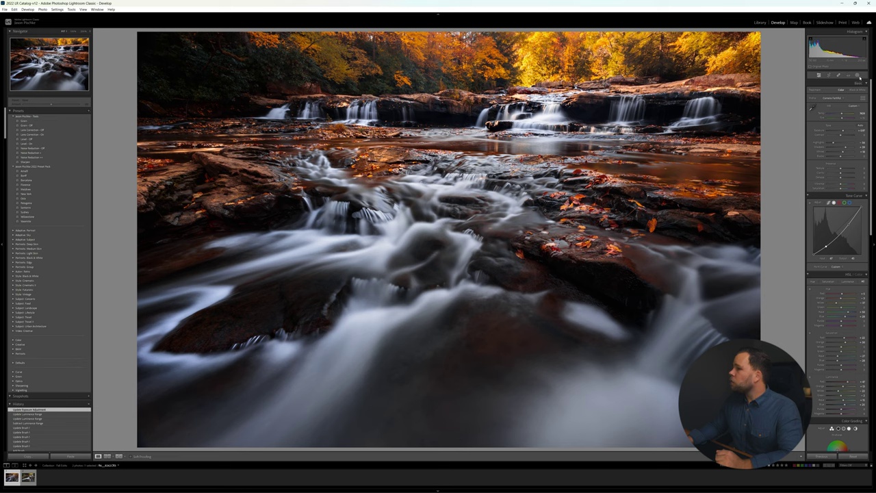
pyautogui.click(857, 75)
# Draw a large radial gradient over the upper image and adjust its Blacks, Shadows and Temp.
pyautogui.click(783, 39)
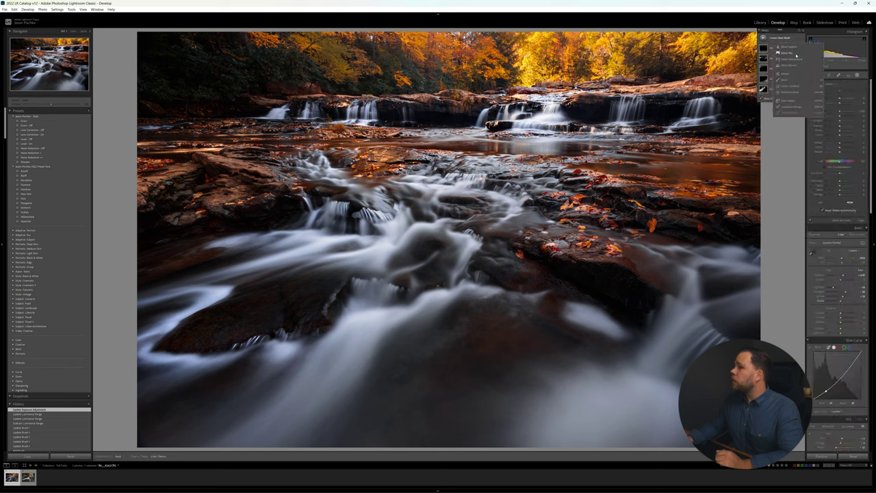
pyautogui.click(789, 76)
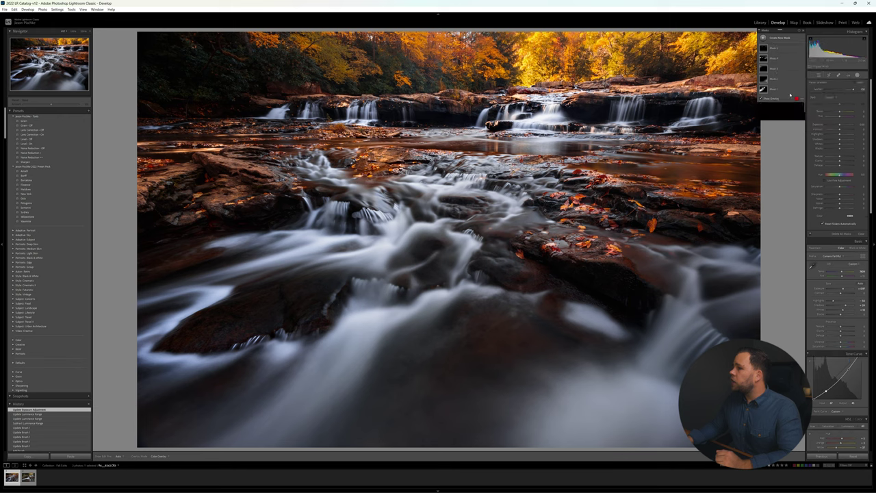
pyautogui.moveTo(282, 110); pyautogui.dragTo(607, 422)
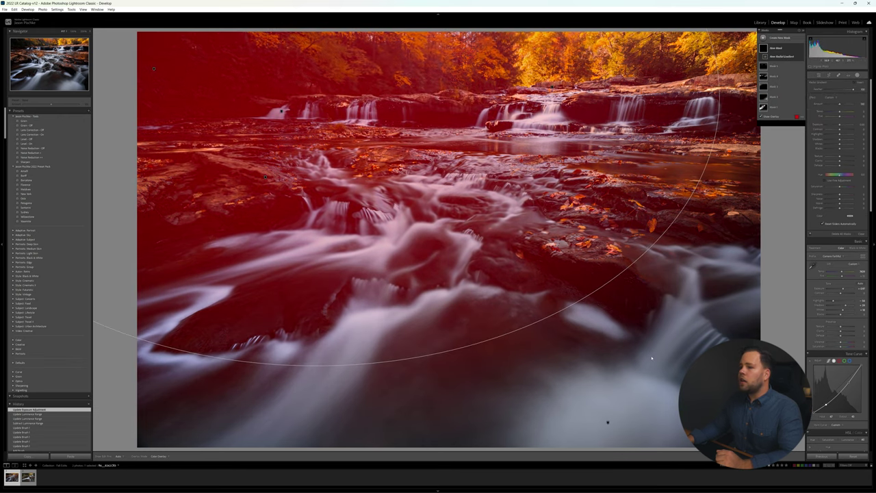
pyautogui.moveTo(608, 422); pyautogui.dragTo(868, 140)
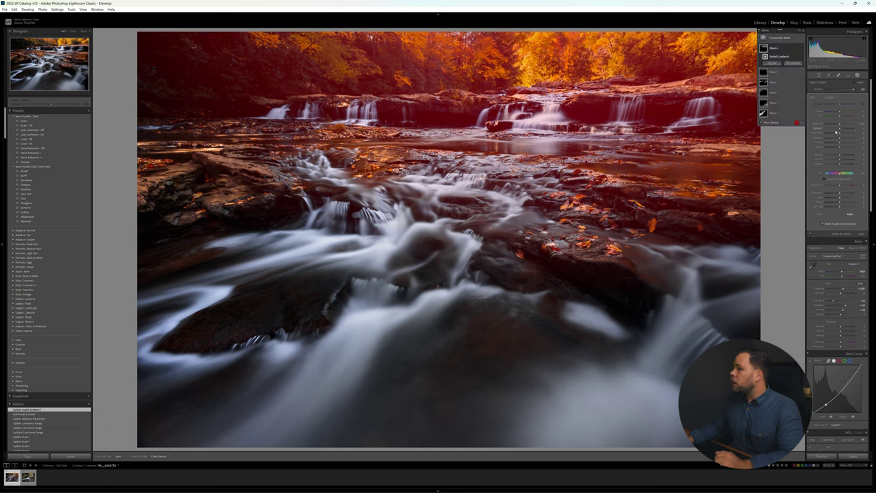
pyautogui.moveTo(837, 151); pyautogui.dragTo(842, 149)
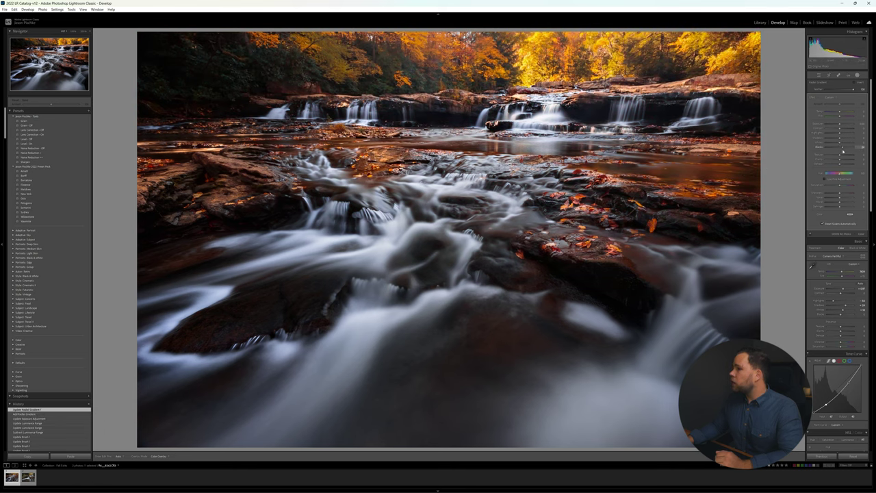
pyautogui.moveTo(843, 151); pyautogui.dragTo(855, 111)
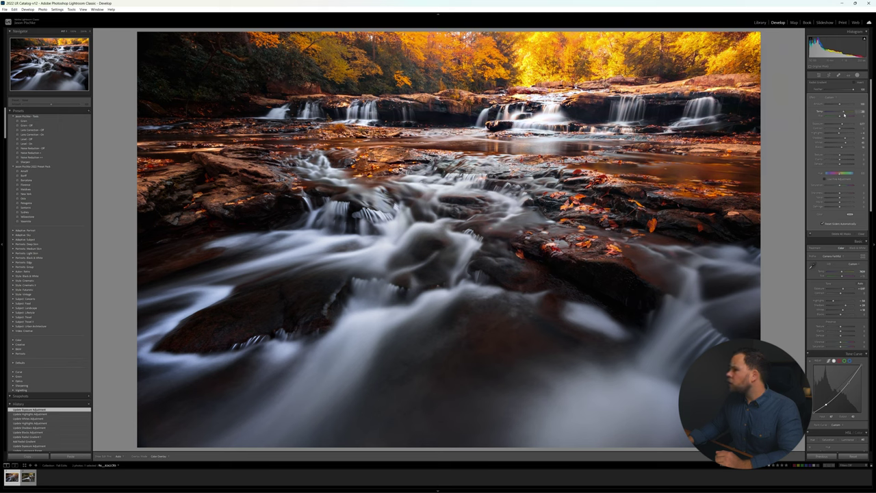
pyautogui.moveTo(844, 115); pyautogui.dragTo(840, 148)
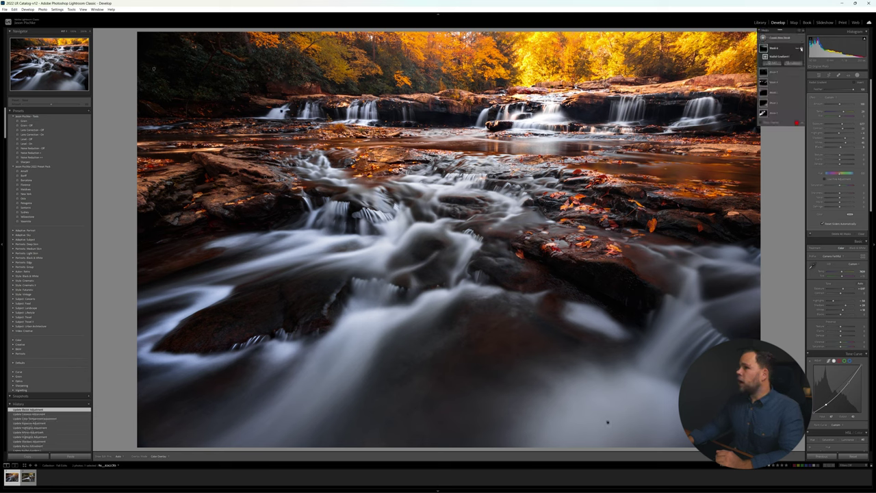
# Toggle Mask 1 to check its effect, then adjust the radial mask's Saturation.
pyautogui.click(799, 48)
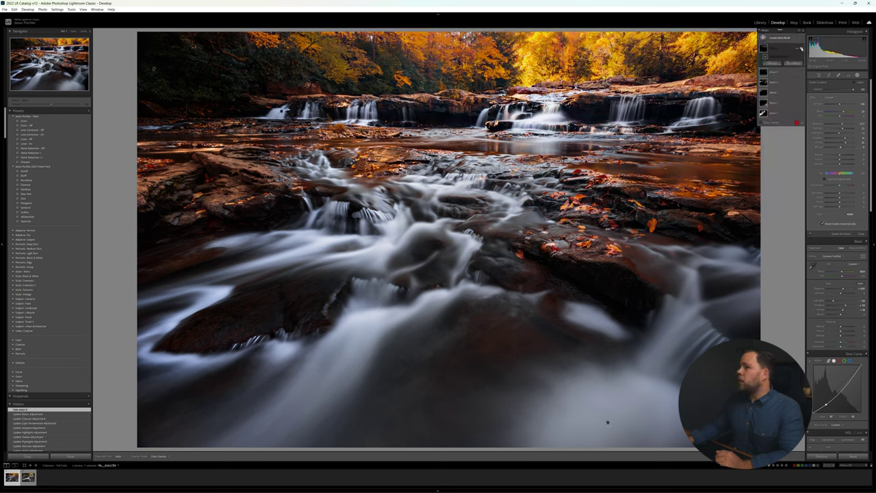
pyautogui.click(801, 49)
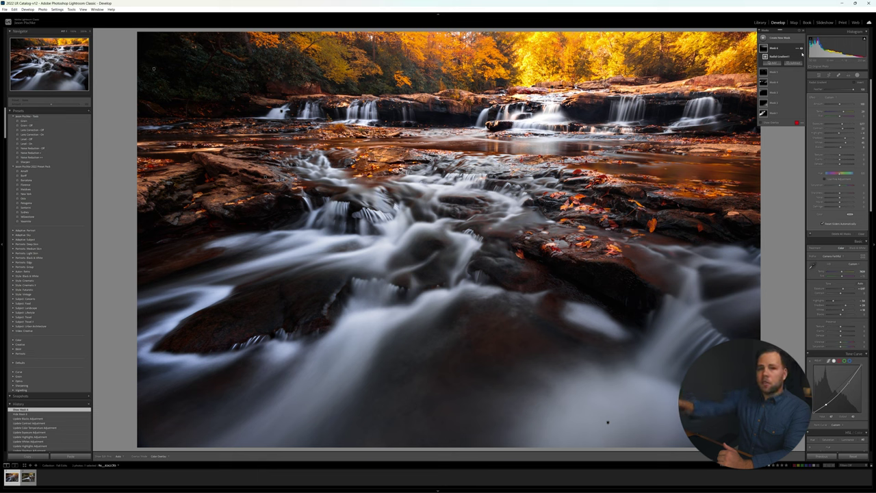
pyautogui.click(789, 55)
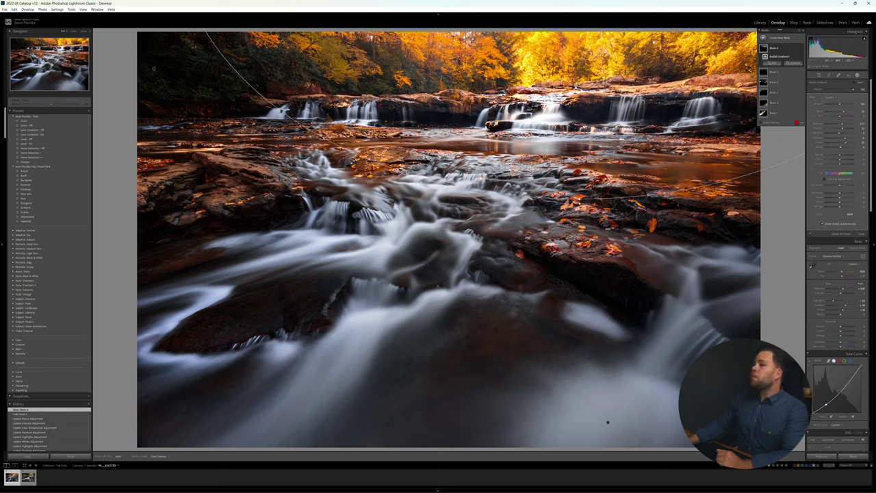
pyautogui.moveTo(841, 124); pyautogui.dragTo(842, 124)
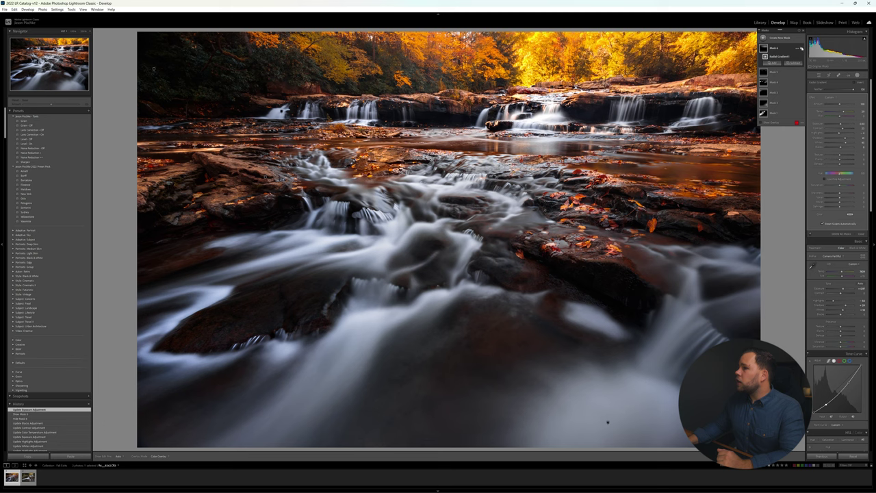
# Toggle Mask 6's visibility to compare, then add a new Linear Gradient mask.
pyautogui.click(799, 48)
pyautogui.click(800, 49)
pyautogui.click(799, 48)
pyautogui.click(799, 49)
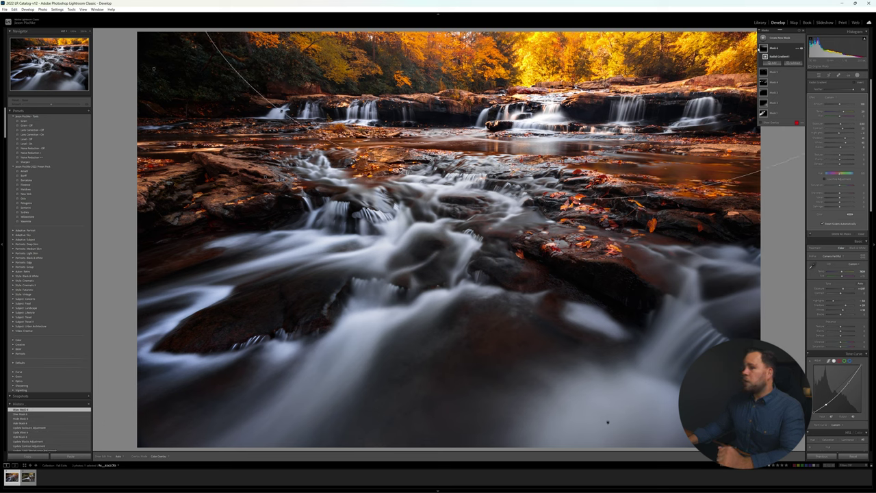
pyautogui.press('m')
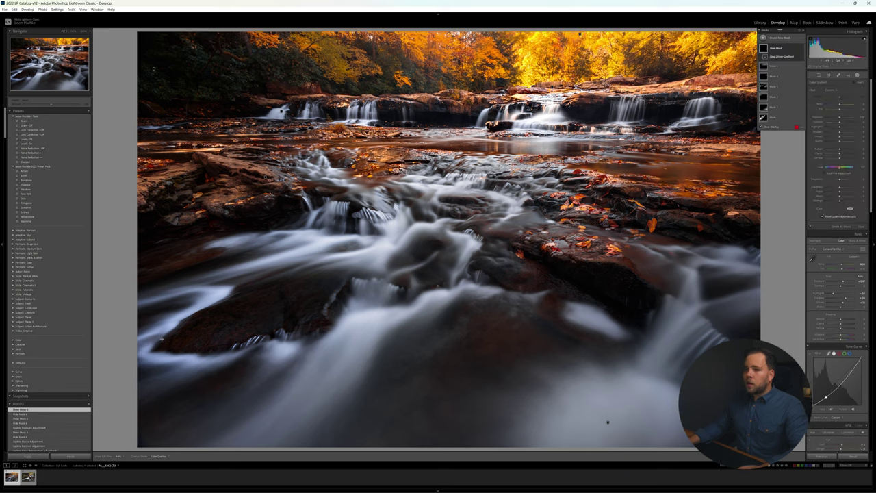
# Brush Mask 7 over the lower-left rocks and water and intersect it with a Luminance Range.
pyautogui.press('k')
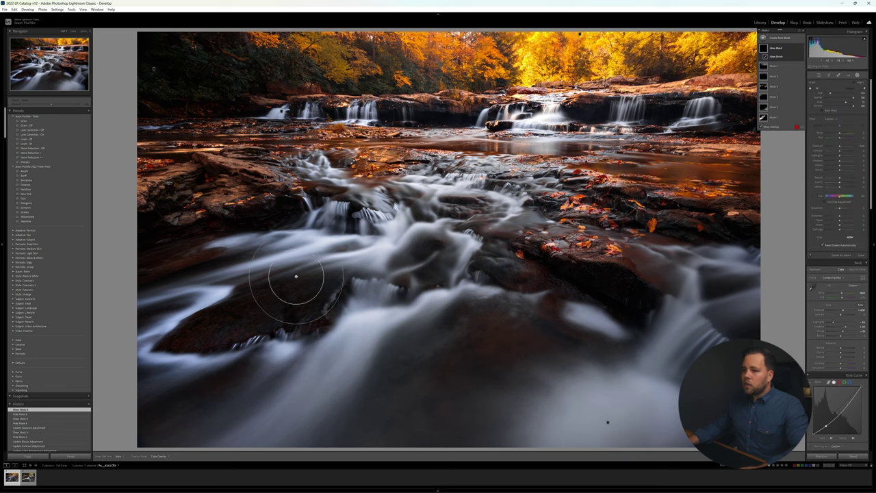
pyautogui.moveTo(294, 270)
pyautogui.mouseDown()
pyautogui.moveTo(156, 293)
pyautogui.moveTo(75, 391)
pyautogui.moveTo(216, 415)
pyautogui.moveTo(352, 323)
pyautogui.moveTo(362, 333)
pyautogui.moveTo(303, 351)
pyautogui.moveTo(302, 277)
pyautogui.mouseUp()
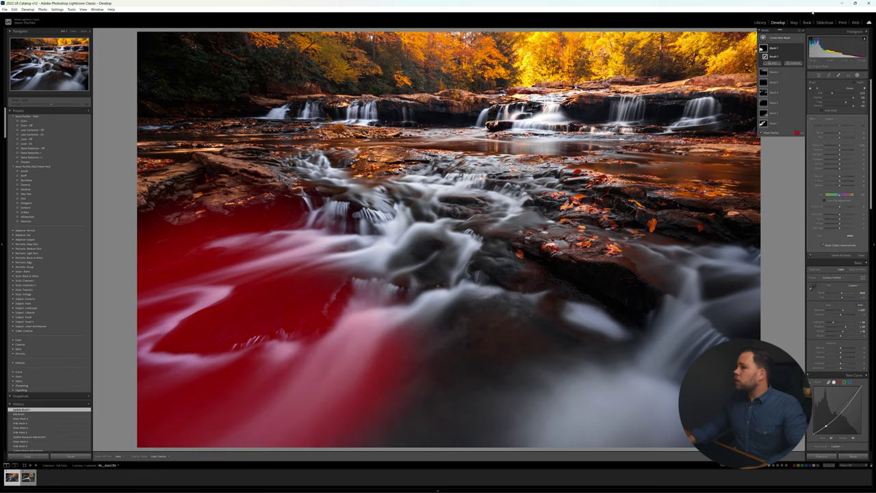
pyautogui.rightClick(797, 48)
pyautogui.moveTo(811, 74)
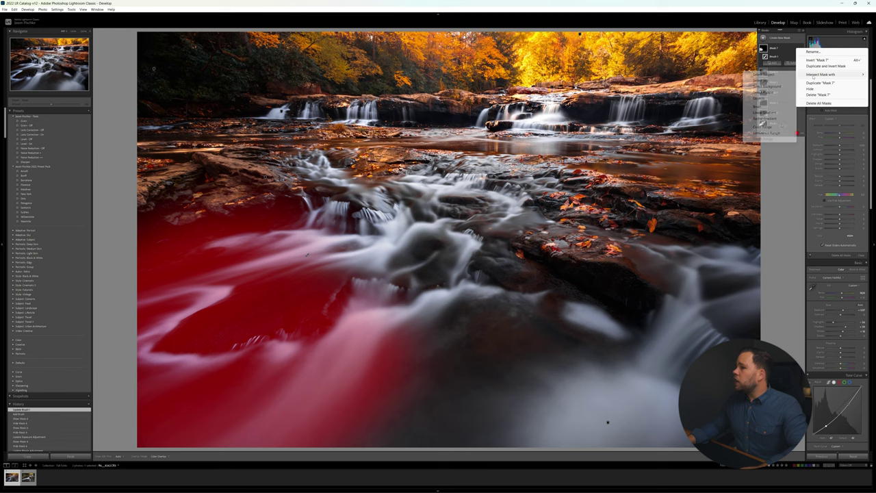
pyautogui.click(784, 128)
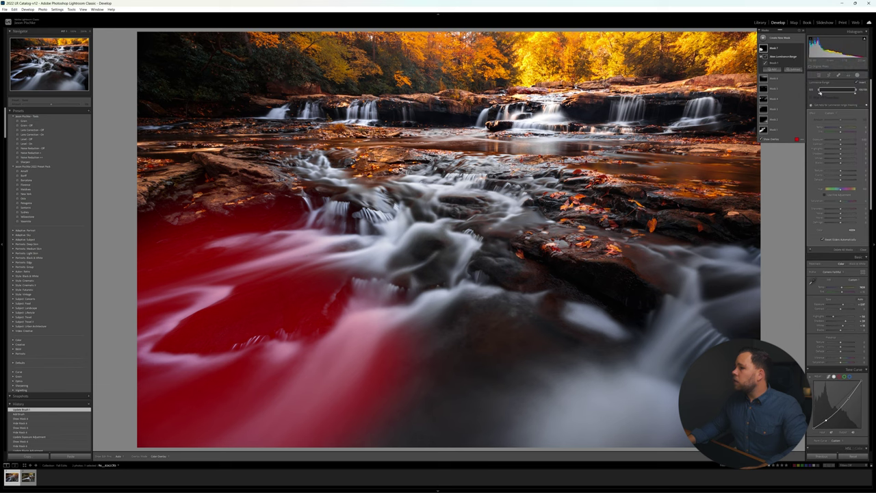
# Narrow the luminance range to exclude dark water, adjust Exposure, and close masking.
pyautogui.moveTo(820, 90); pyautogui.dragTo(829, 91)
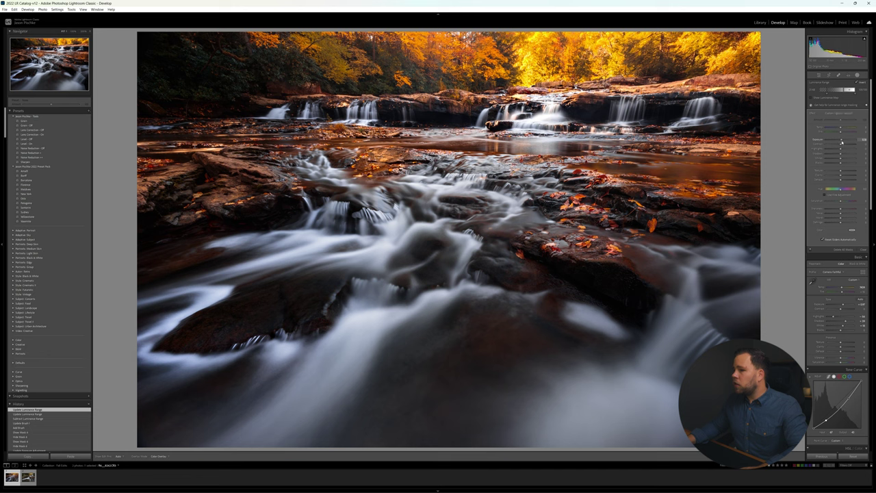
pyautogui.moveTo(842, 142); pyautogui.dragTo(842, 142)
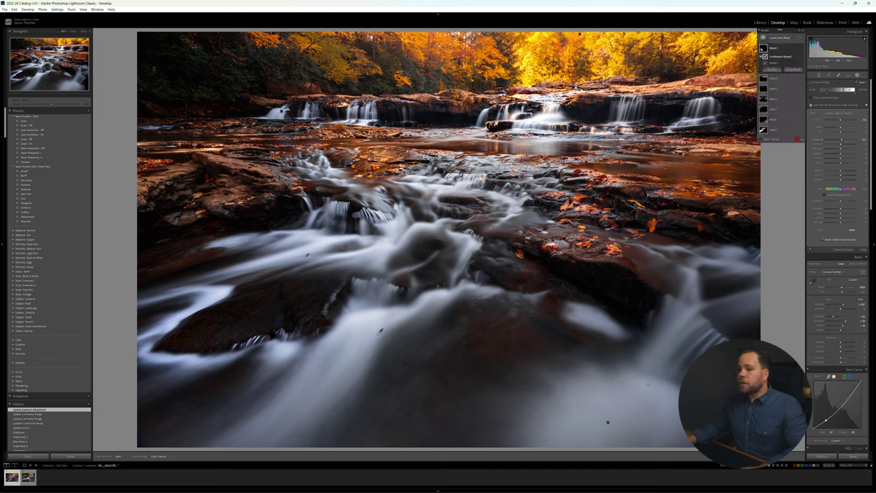
pyautogui.hotkey('shift', 'w')
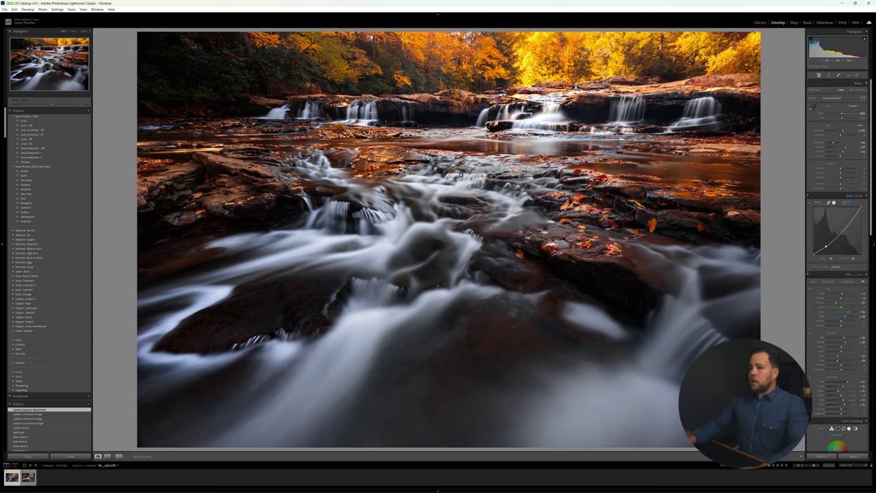
pyautogui.click(118, 457)
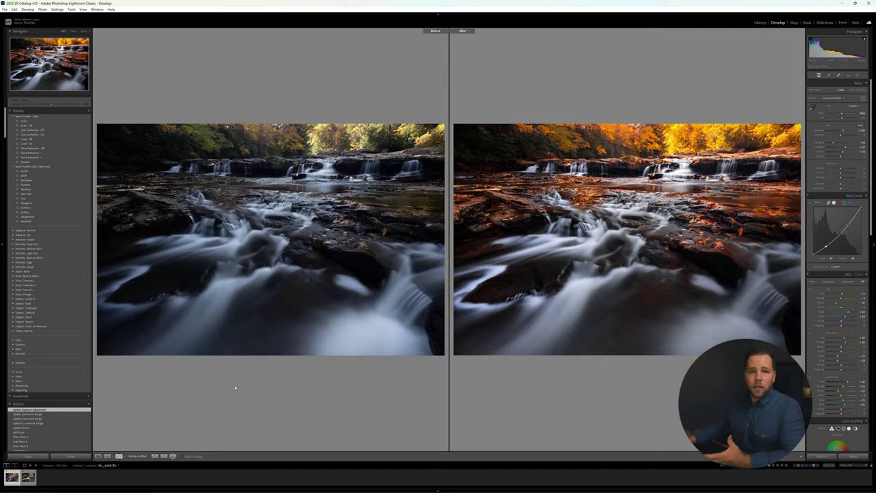
pyautogui.click(98, 456)
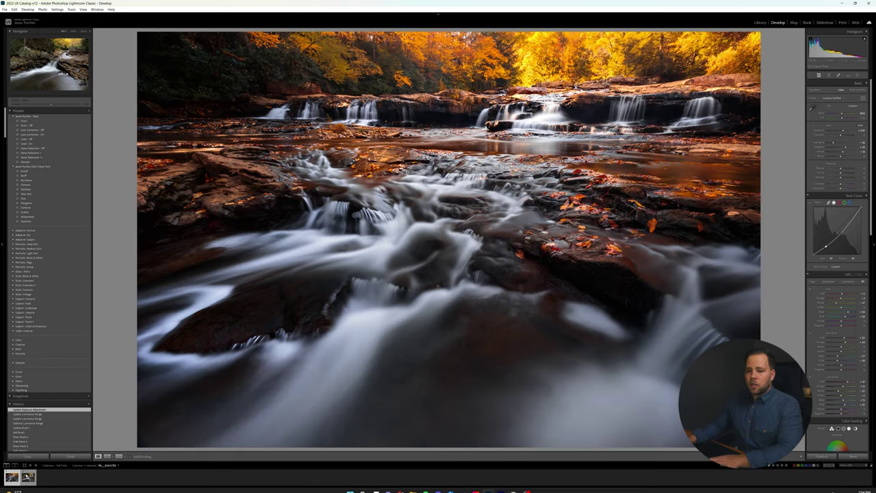
pyautogui.click(12, 477)
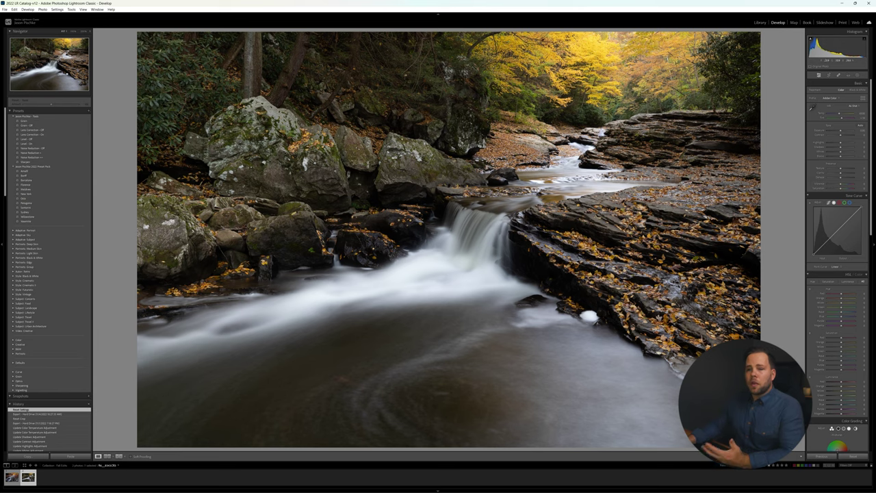
# Apply the warm, dark preset to the second photo and compare it in Before/After view.
pyautogui.click(32, 174)
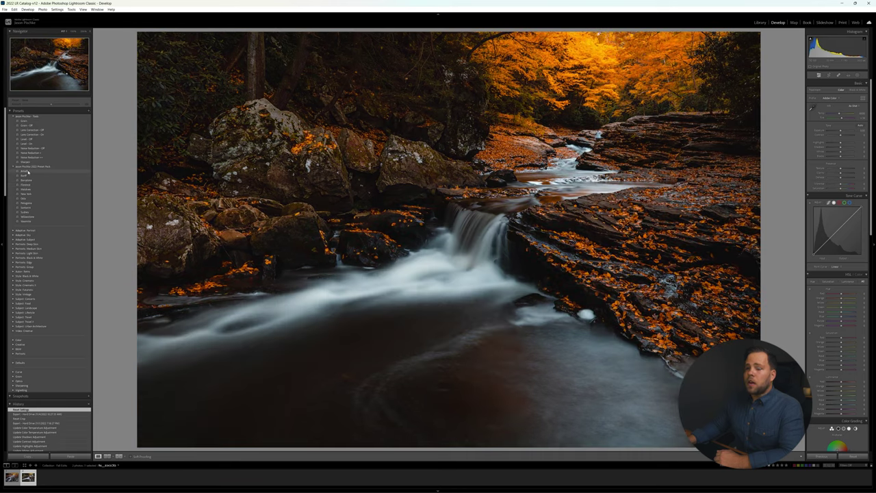
pyautogui.click(28, 171)
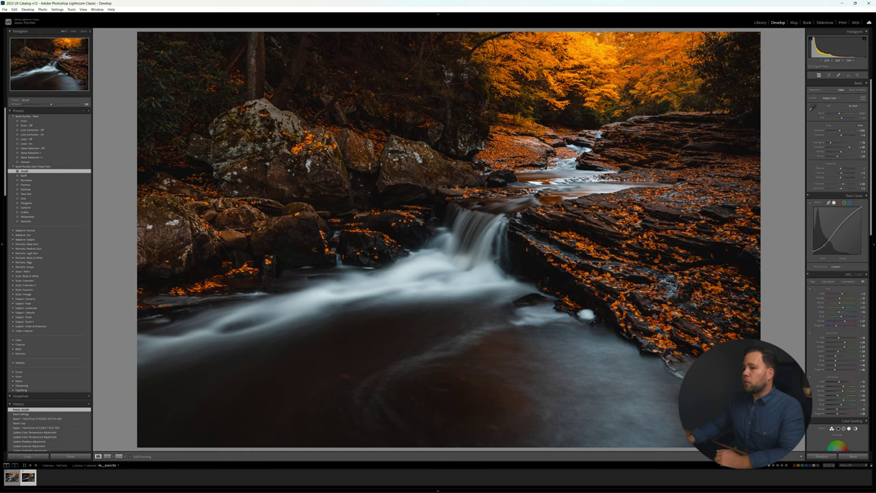
pyautogui.click(119, 456)
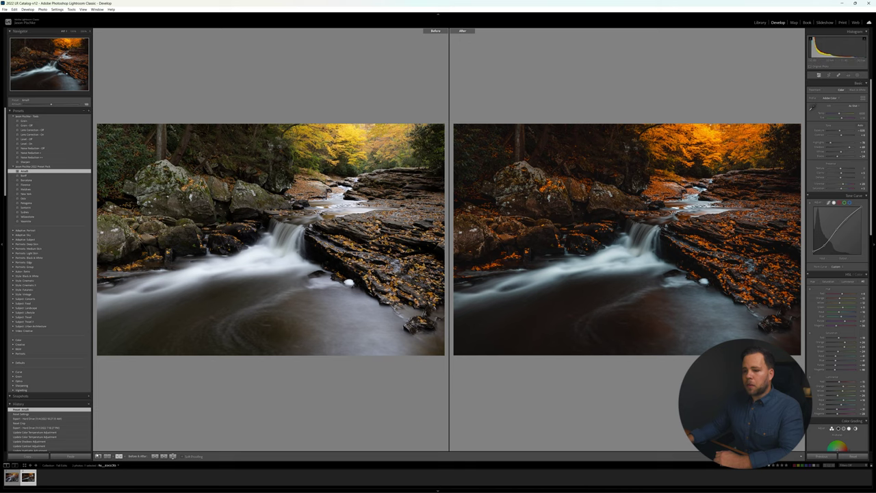
pyautogui.click(98, 456)
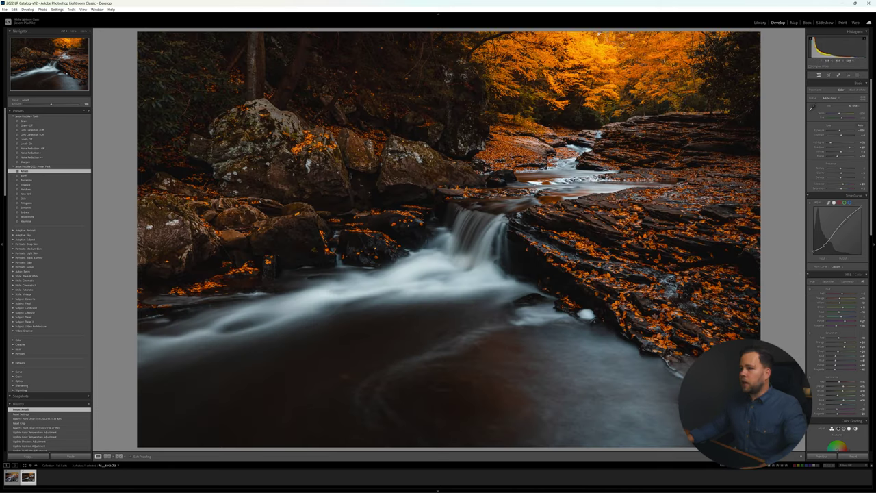
pyautogui.press('k')
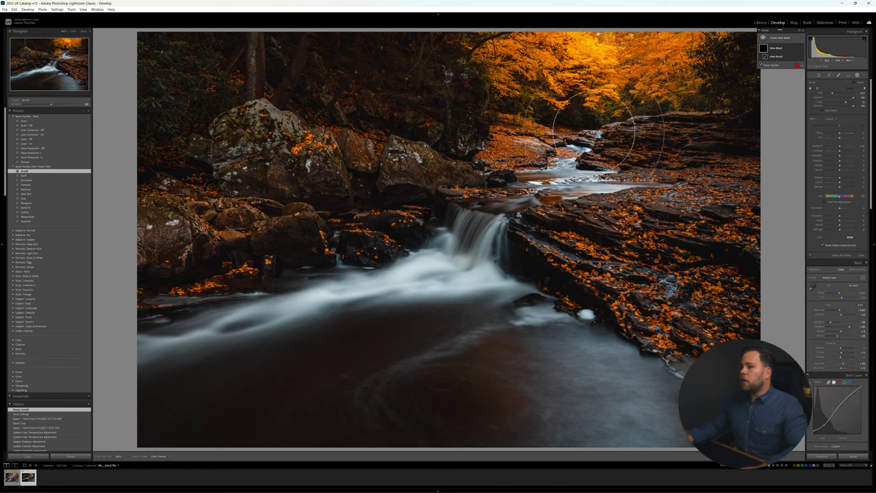
# Brush-mask the waterfall and stream, adjust their brightness, then lay a gradient over the lower right.
pyautogui.moveTo(472, 206)
pyautogui.mouseDown()
pyautogui.moveTo(440, 254)
pyautogui.moveTo(313, 309)
pyautogui.moveTo(37, 380)
pyautogui.moveTo(525, 244)
pyautogui.moveTo(557, 205)
pyautogui.moveTo(584, 134)
pyautogui.mouseUp()
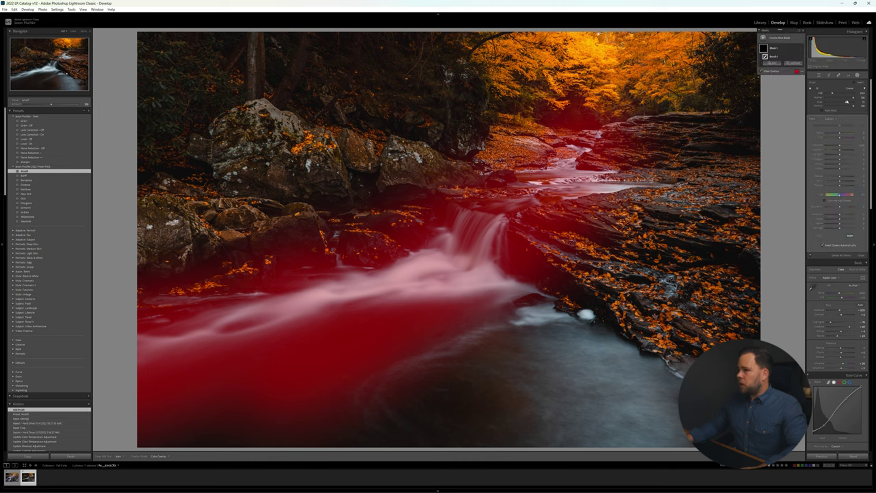
pyautogui.click(842, 166)
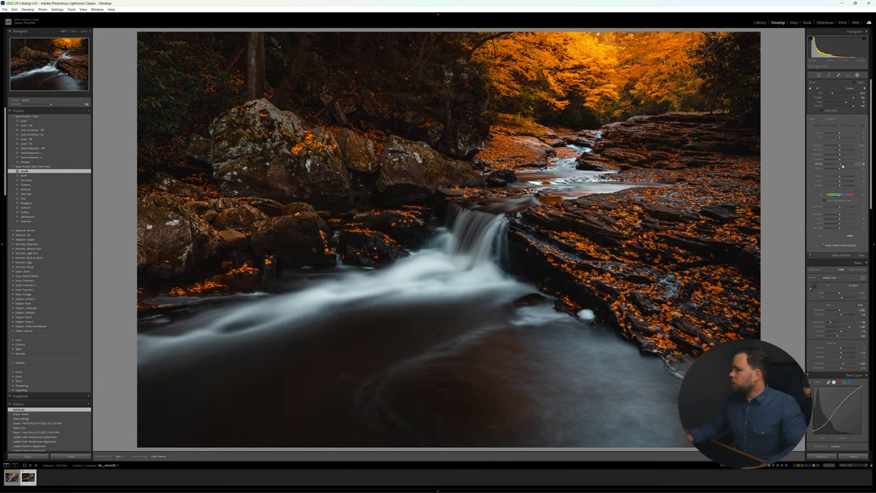
pyautogui.moveTo(848, 165); pyautogui.dragTo(850, 165)
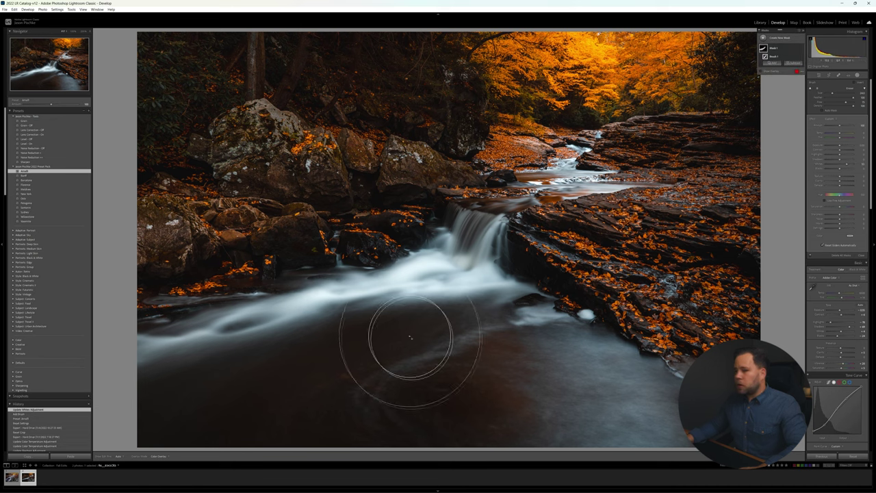
pyautogui.press('m')
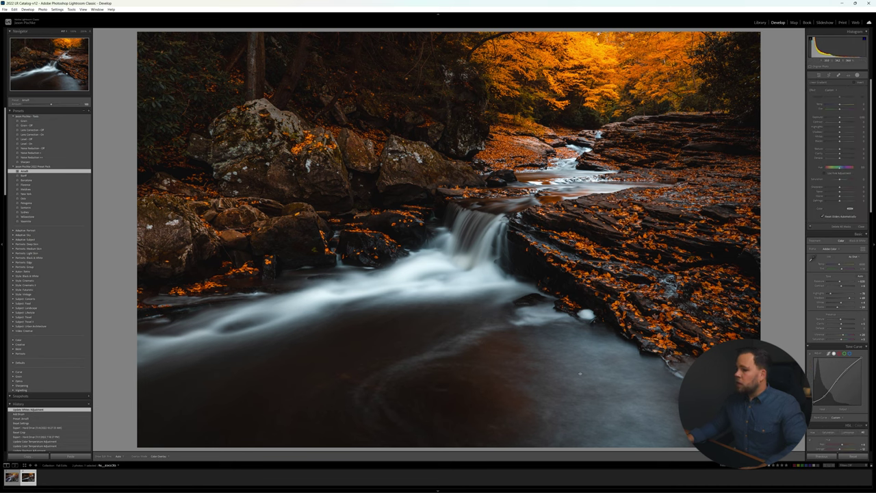
pyautogui.moveTo(548, 381); pyautogui.dragTo(438, 145)
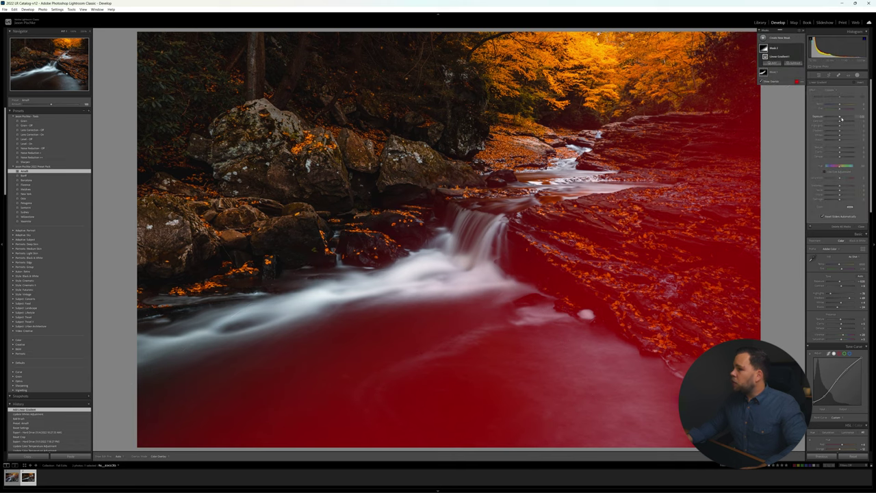
# Lower Exposure on the lower-right gradient and add a top-left gradient with reduced Saturation.
pyautogui.moveTo(841, 119); pyautogui.dragTo(838, 118)
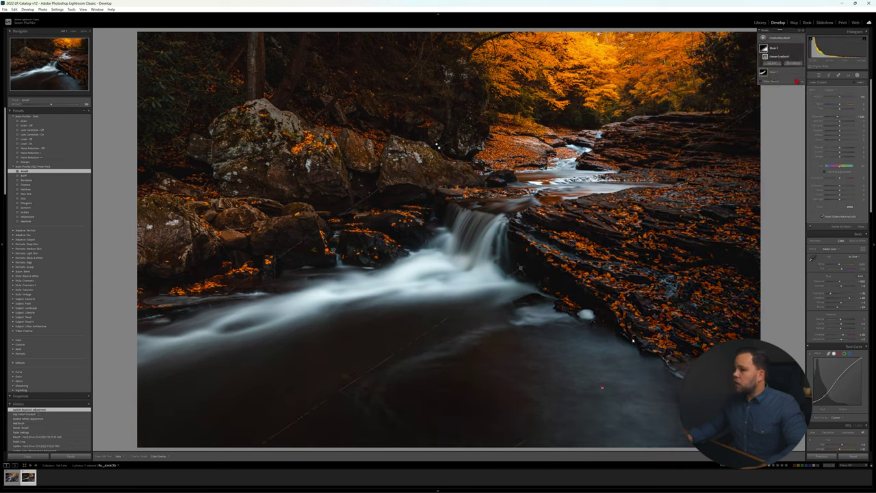
pyautogui.moveTo(521, 268); pyautogui.dragTo(577, 393)
pyautogui.click(764, 71)
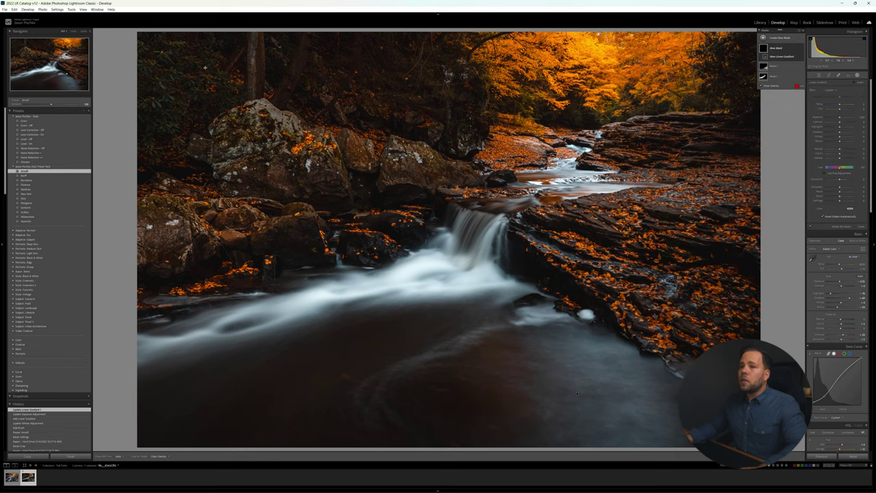
pyautogui.moveTo(204, 67); pyautogui.dragTo(302, 290)
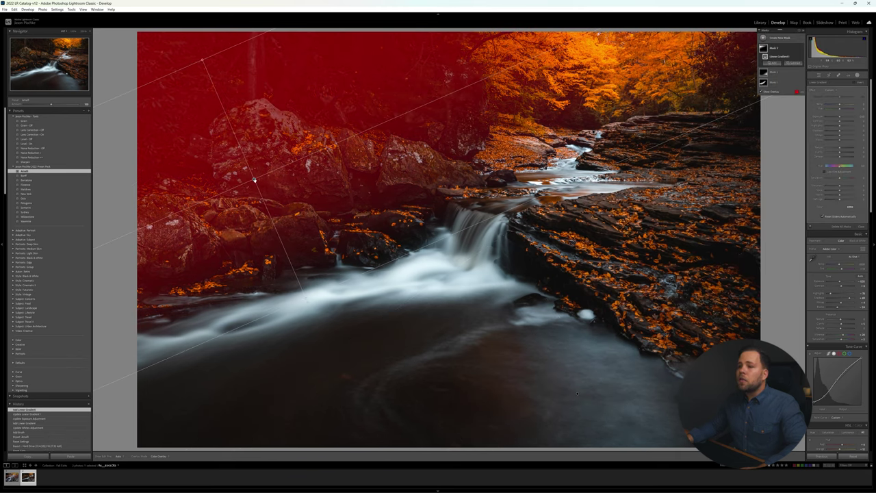
pyautogui.moveTo(254, 180); pyautogui.dragTo(205, 105)
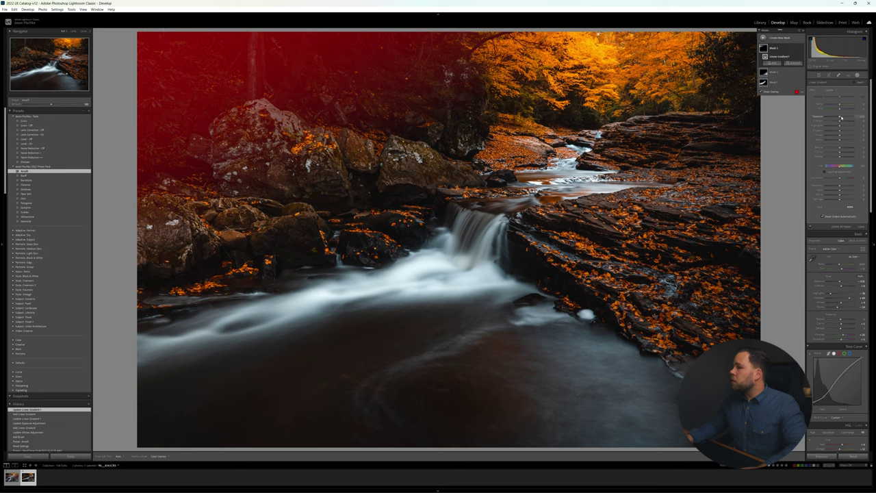
pyautogui.moveTo(841, 118); pyautogui.dragTo(836, 117)
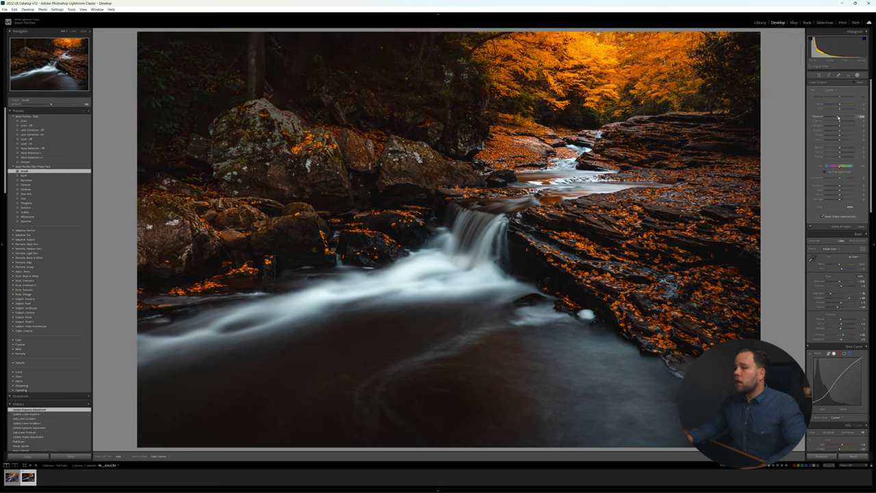
pyautogui.press('k')
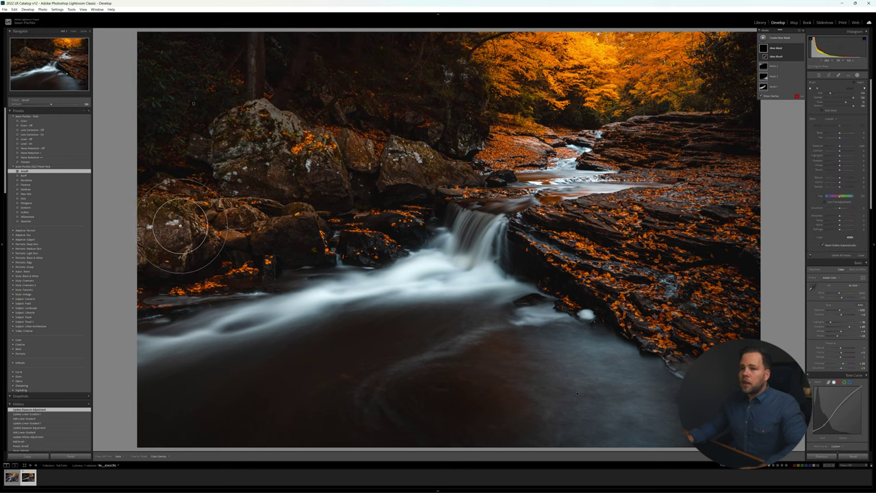
# Brush-mask the left, middle and right-bank rocks and adjust their tone.
pyautogui.moveTo(166, 225); pyautogui.dragTo(175, 225)
pyautogui.moveTo(248, 137)
pyautogui.mouseDown()
pyautogui.moveTo(280, 125)
pyautogui.moveTo(260, 157)
pyautogui.mouseUp()
pyautogui.moveTo(406, 153); pyautogui.dragTo(424, 164)
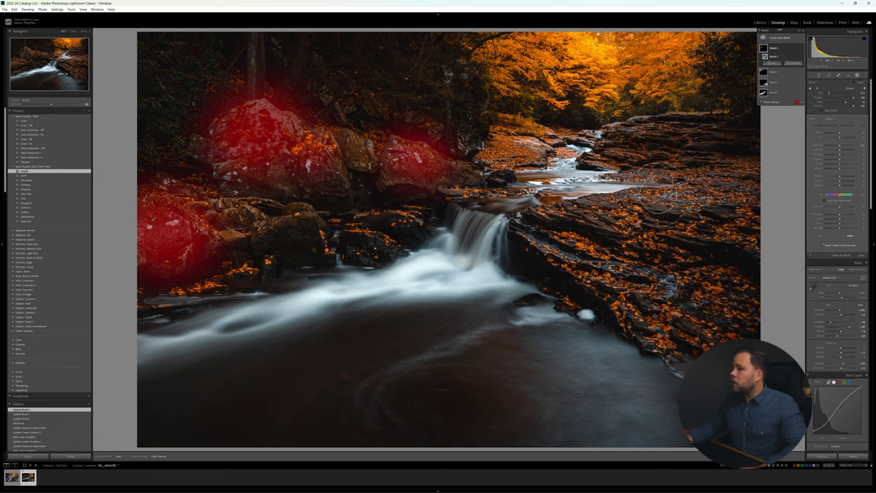
pyautogui.moveTo(674, 205)
pyautogui.mouseDown()
pyautogui.moveTo(691, 201)
pyautogui.moveTo(647, 209)
pyautogui.mouseUp()
pyautogui.moveTo(592, 219)
pyautogui.mouseDown()
pyautogui.moveTo(537, 218)
pyautogui.moveTo(637, 202)
pyautogui.mouseUp()
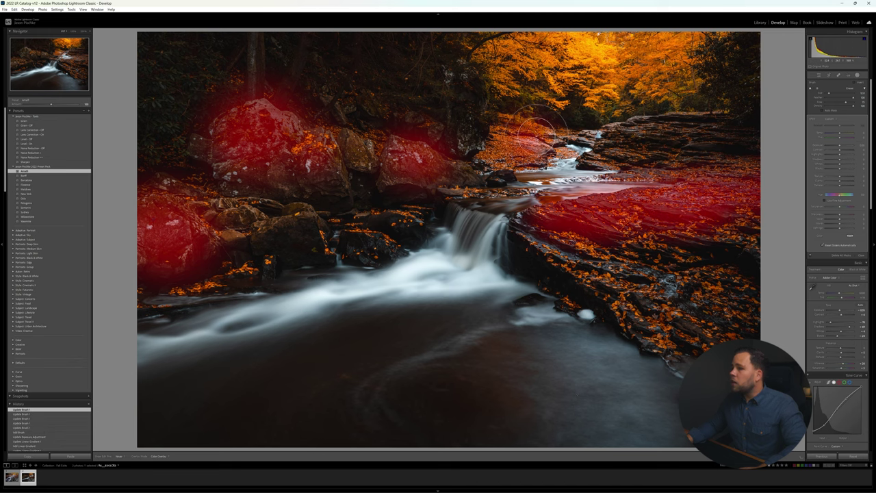
pyautogui.moveTo(538, 127)
pyautogui.mouseDown()
pyautogui.moveTo(629, 130)
pyautogui.moveTo(755, 108)
pyautogui.mouseUp()
pyautogui.moveTo(840, 146); pyautogui.dragTo(848, 165)
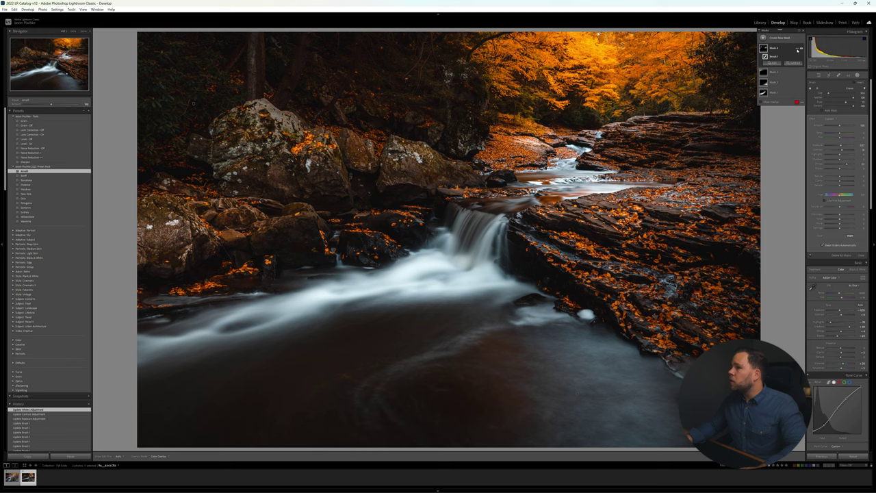
# Toggle Mask 4 on and off to compare the rocks, leaving it on.
pyautogui.click(801, 50)
pyautogui.click(801, 50)
pyautogui.click(801, 50)
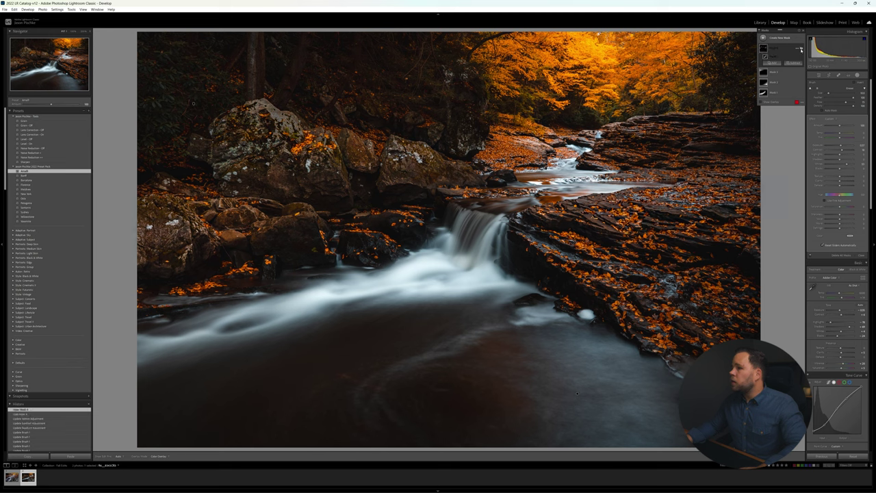
pyautogui.click(801, 50)
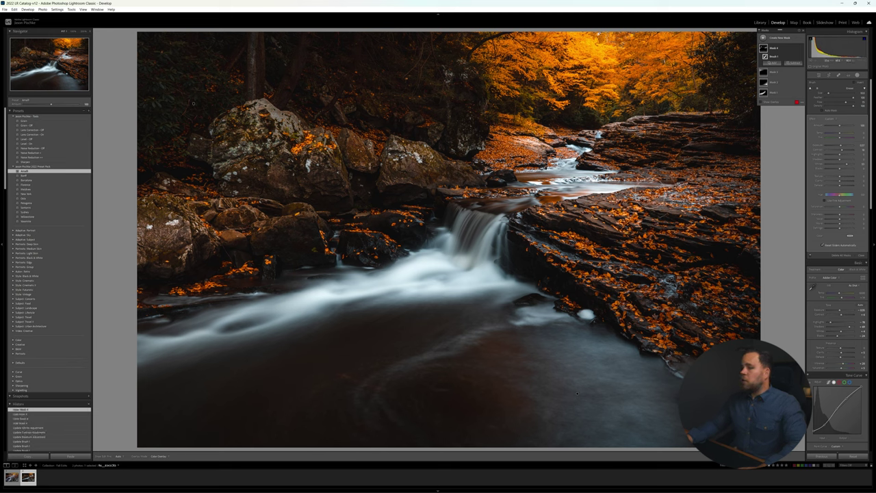
# Try a brush mask on the large upper-left rock, undo it, and start another brush.
pyautogui.press('k')
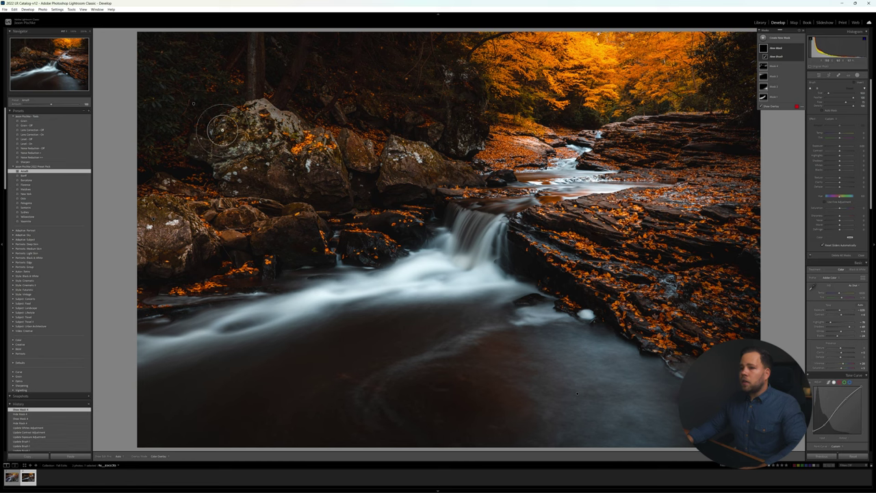
pyautogui.moveTo(226, 117)
pyautogui.mouseDown()
pyautogui.moveTo(239, 131)
pyautogui.moveTo(257, 127)
pyautogui.mouseUp()
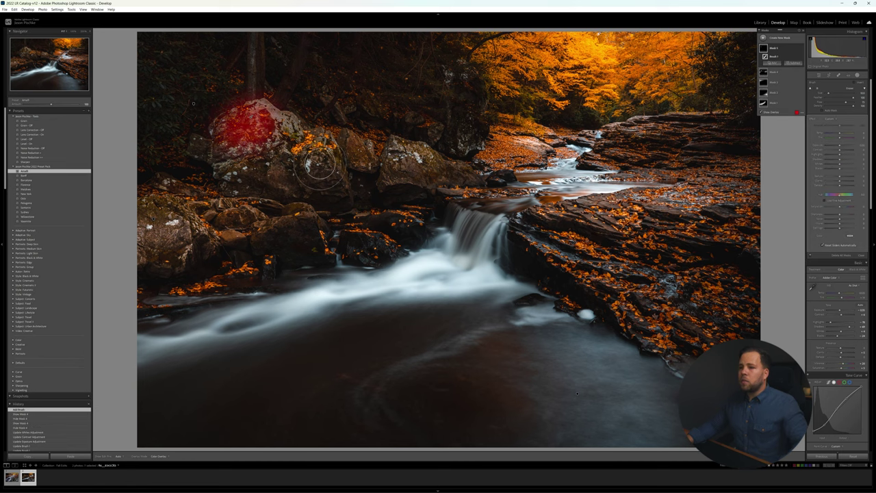
pyautogui.hotkey('ctrl', 'z')
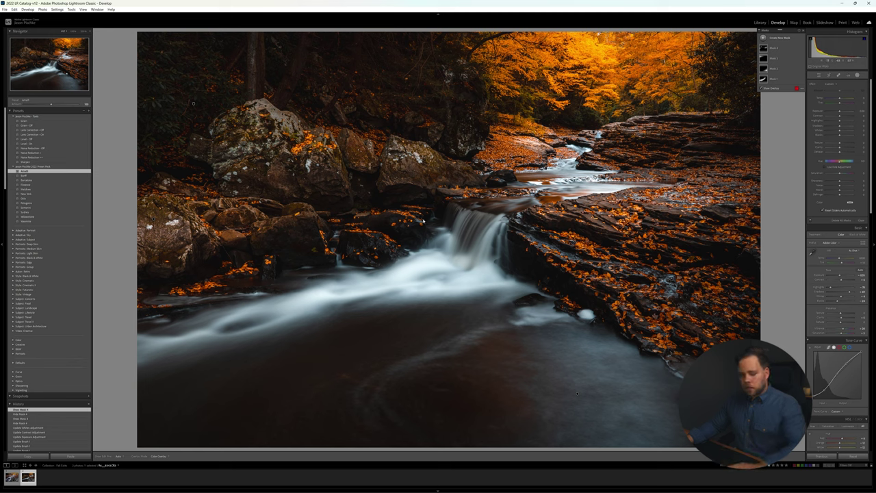
pyautogui.press('k')
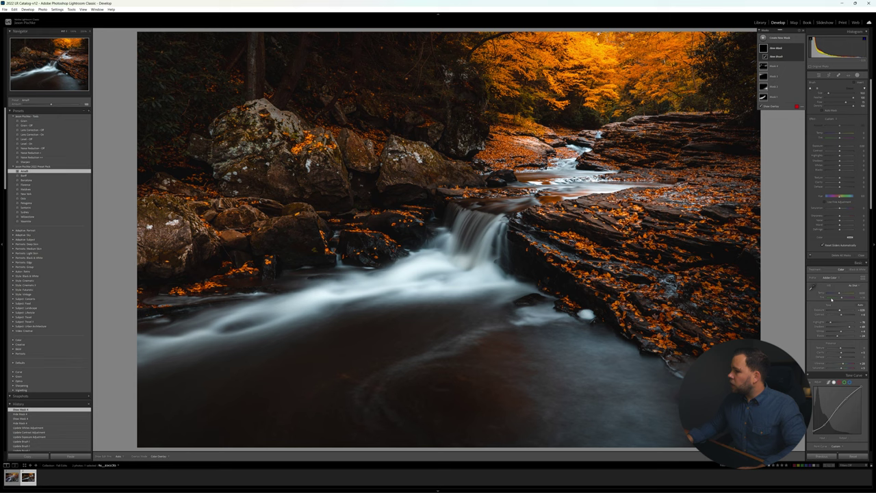
pyautogui.scroll(-3, 832, 299)
# Leave masking and adjust HSL Saturation and Luminance so the water brightens slightly.
pyautogui.press('k')
pyautogui.scroll(-3, 818, 301)
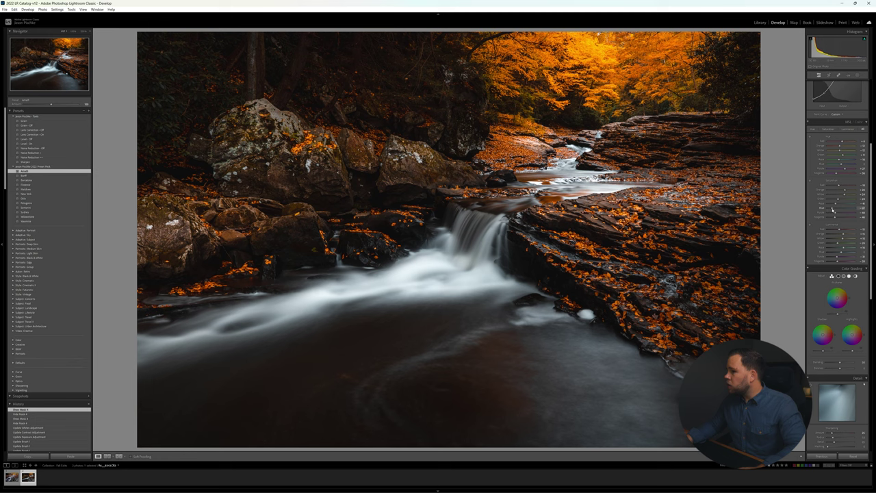
pyautogui.moveTo(833, 210); pyautogui.dragTo(814, 220)
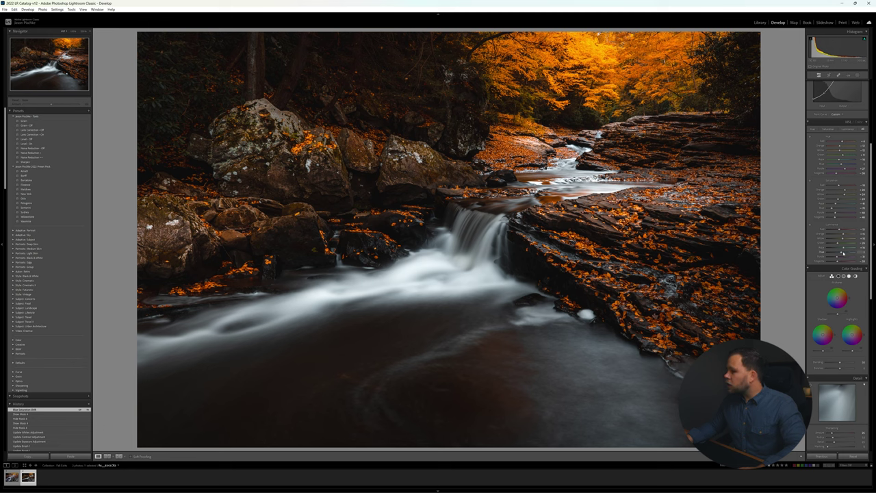
pyautogui.moveTo(842, 254); pyautogui.dragTo(838, 256)
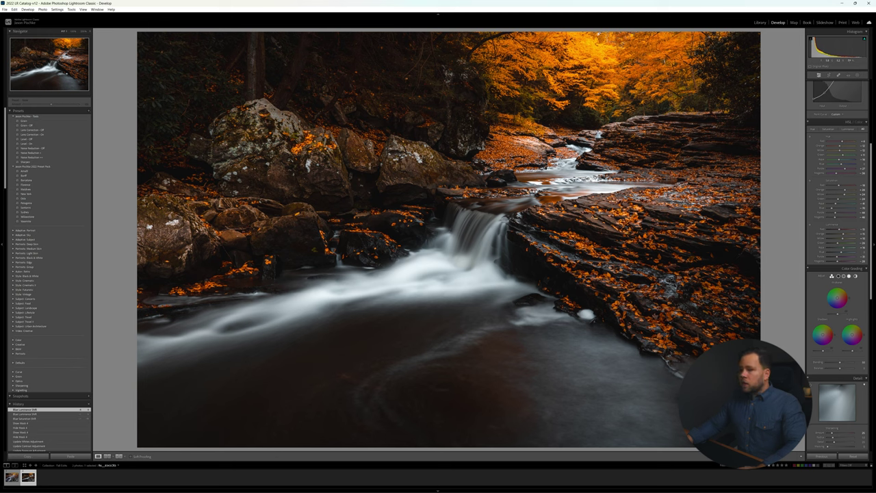
pyautogui.click(858, 76)
# Add a radial gradient over the orange treetops, raise its Whites, and enlarge it downward.
pyautogui.rightClick(781, 39)
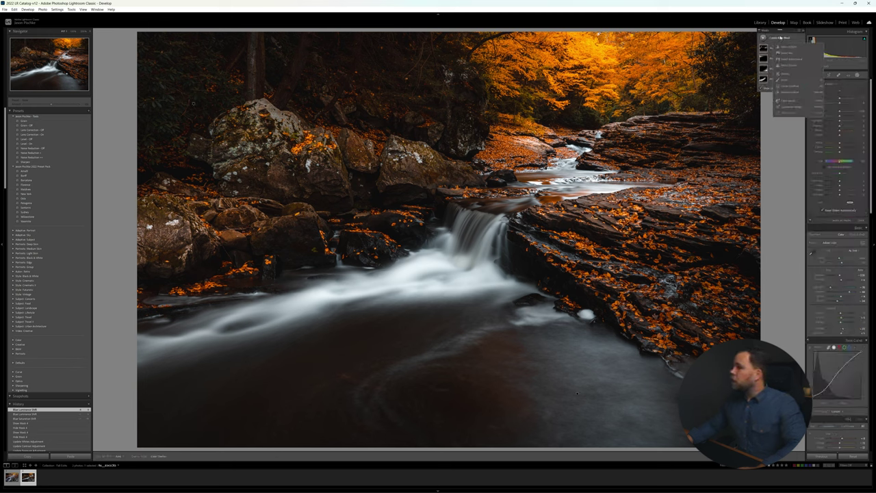
pyautogui.click(795, 87)
pyautogui.moveTo(497, 58); pyautogui.dragTo(572, 102)
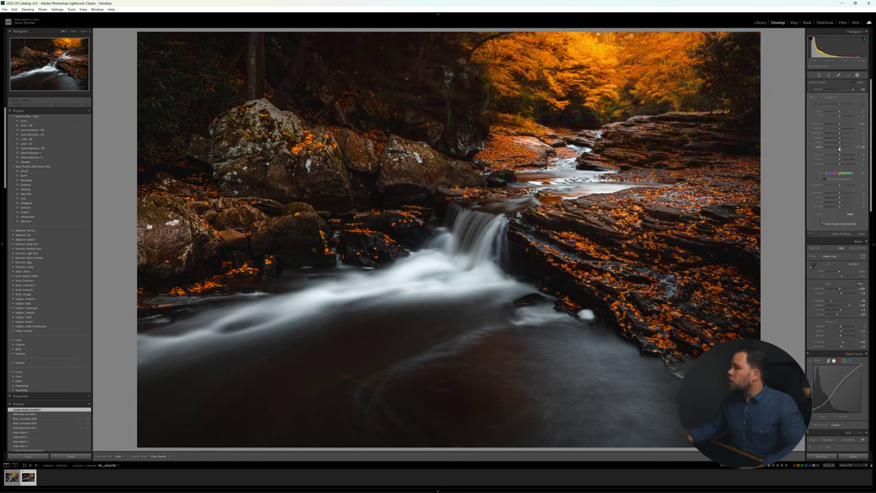
pyautogui.moveTo(840, 140); pyautogui.dragTo(839, 142)
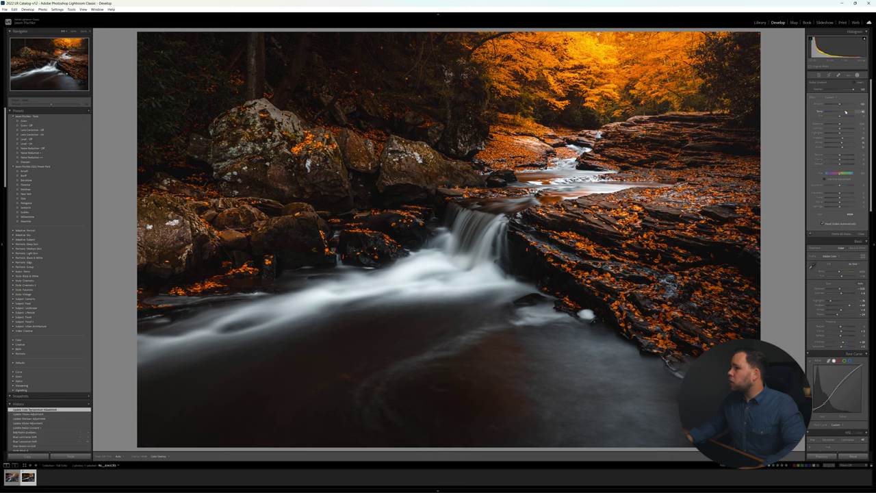
pyautogui.moveTo(582, 181); pyautogui.dragTo(582, 255)
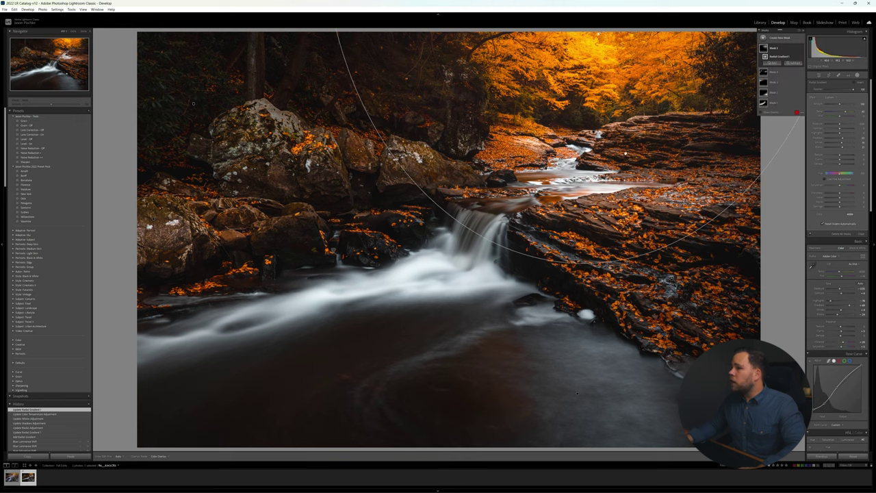
# Toggle the radial mask's effect off and on to compare the treetops.
pyautogui.click(801, 49)
pyautogui.click(801, 49)
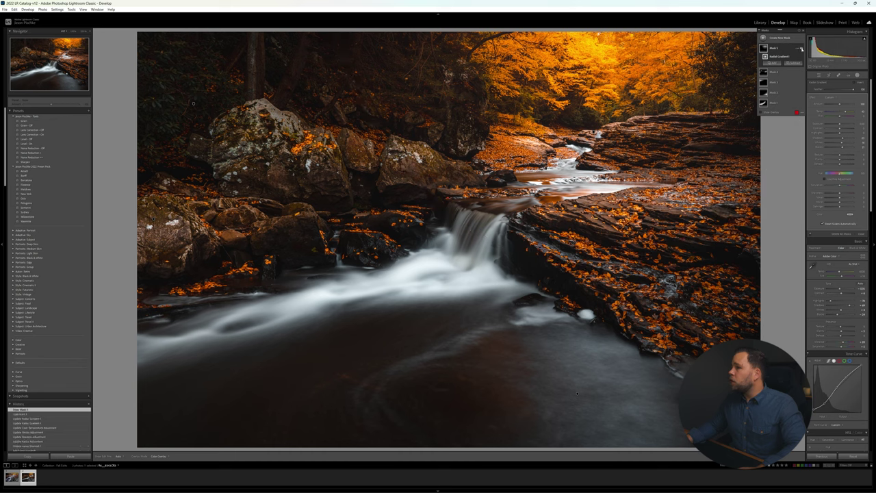
pyautogui.click(801, 49)
pyautogui.click(801, 49)
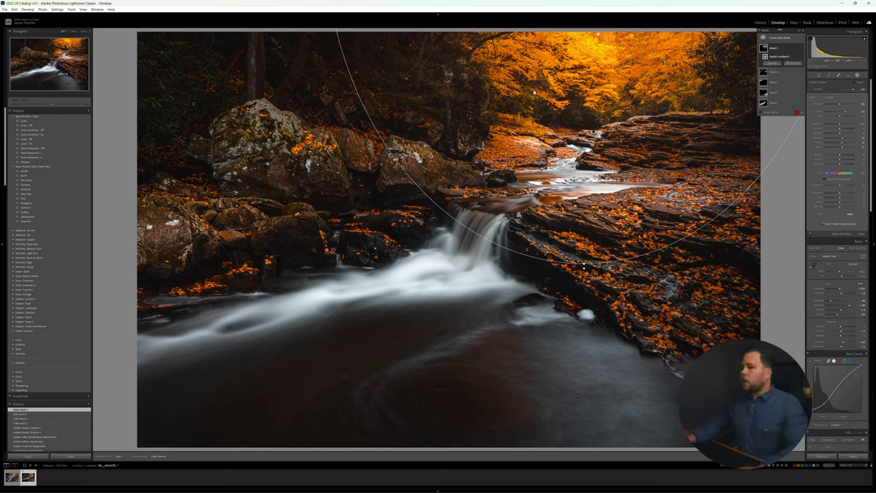
pyautogui.press('k')
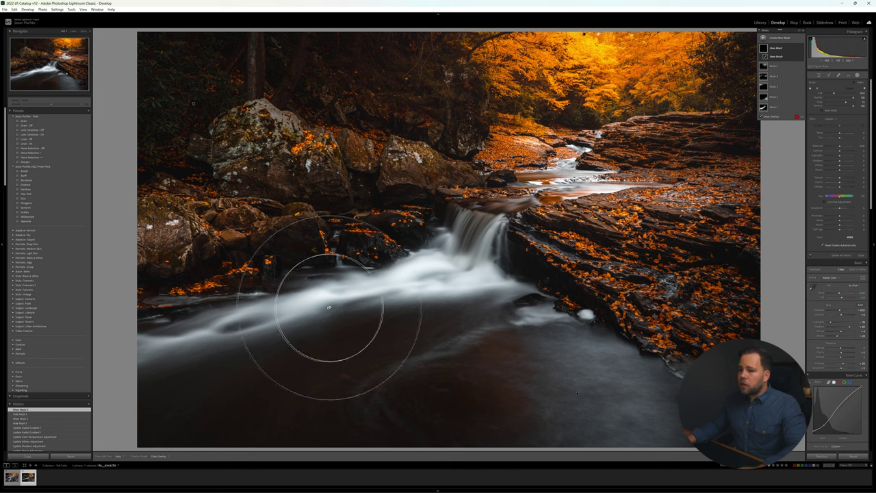
# Brush a mask over the lower-left water and pool, then adjust its Exposure.
pyautogui.moveTo(328, 313)
pyautogui.mouseDown()
pyautogui.moveTo(196, 362)
pyautogui.moveTo(196, 372)
pyautogui.moveTo(250, 400)
pyautogui.mouseUp()
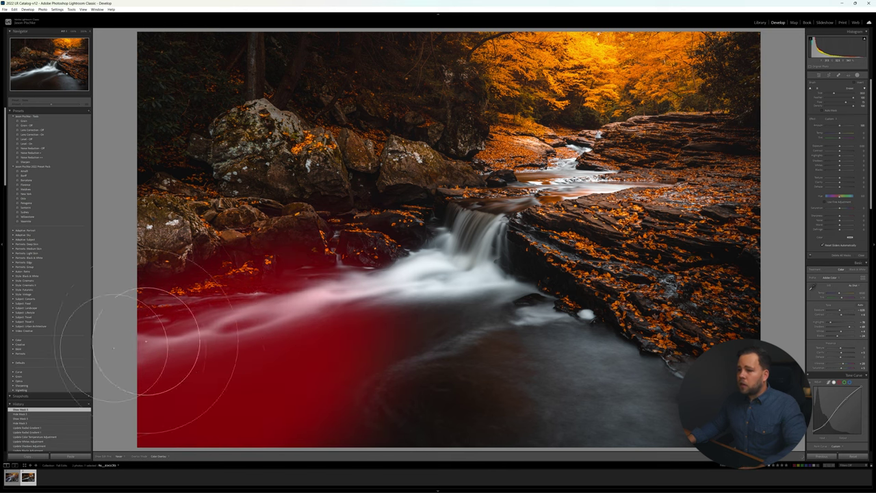
pyautogui.moveTo(842, 145); pyautogui.dragTo(843, 146)
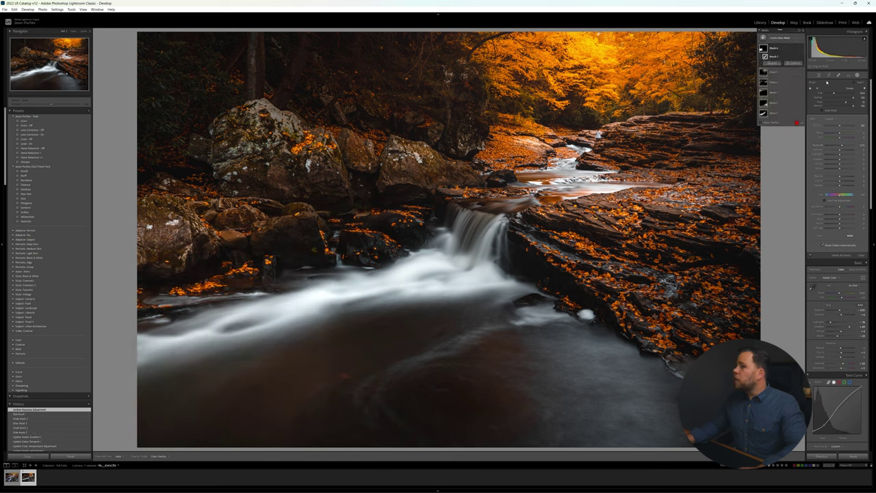
pyautogui.click(829, 76)
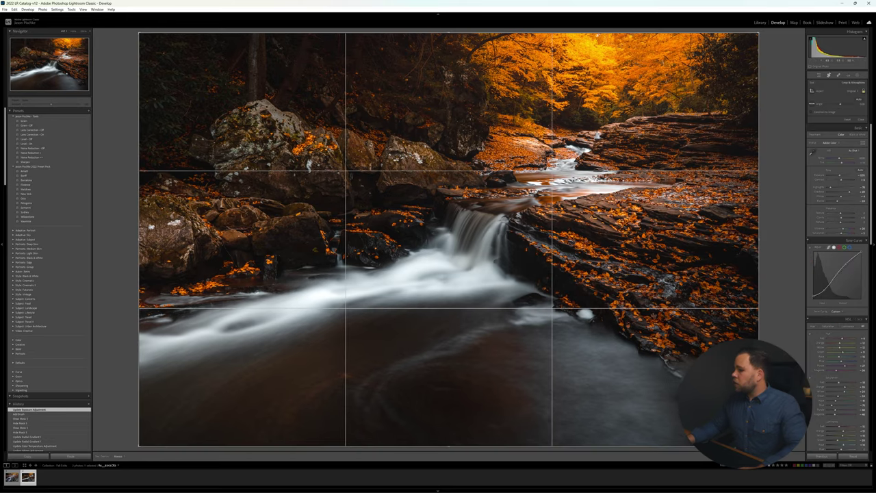
# Drag the bottom-right crop corner inward at 3:2 and apply the tighter crop.
pyautogui.moveTo(758, 445); pyautogui.dragTo(720, 419)
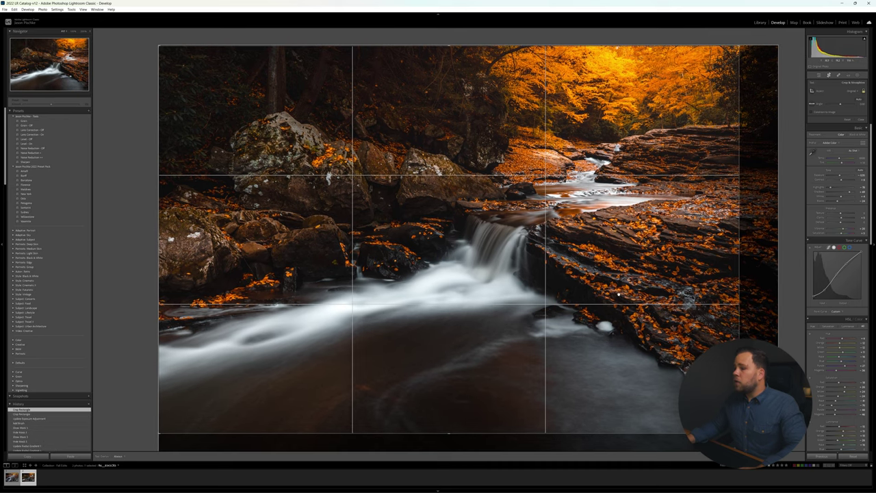
pyautogui.press('r')
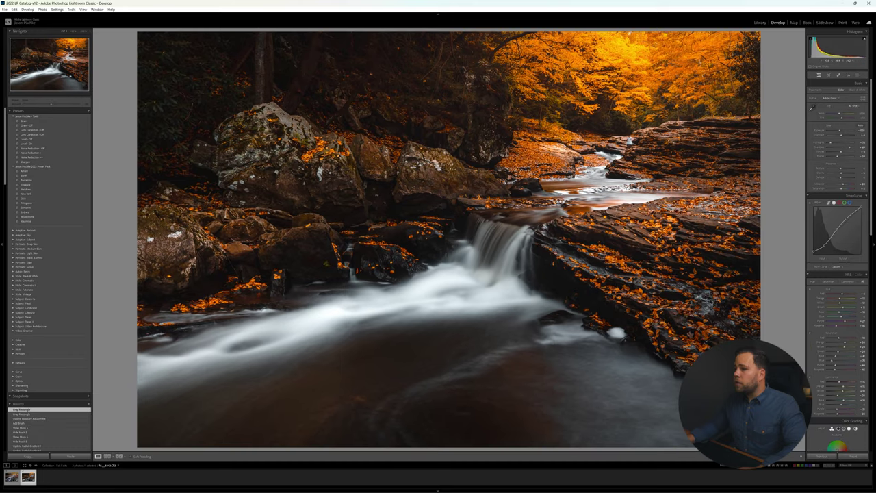
# Compare Before/After, return to Loupe view, and switch to the wide-cascade waterfall photo.
pyautogui.click(119, 456)
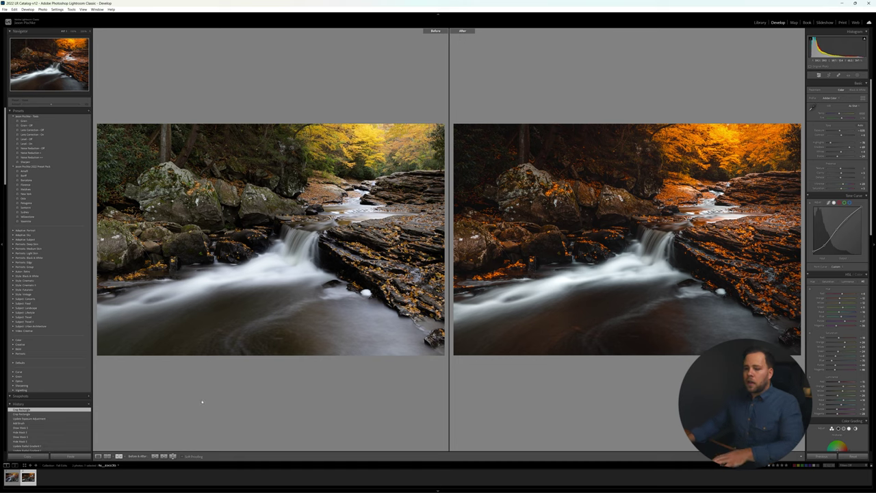
pyautogui.click(98, 457)
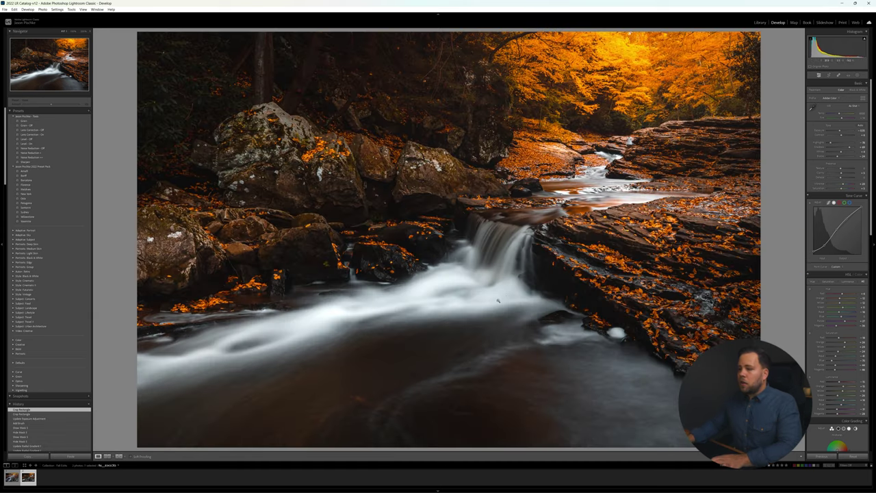
pyautogui.click(11, 477)
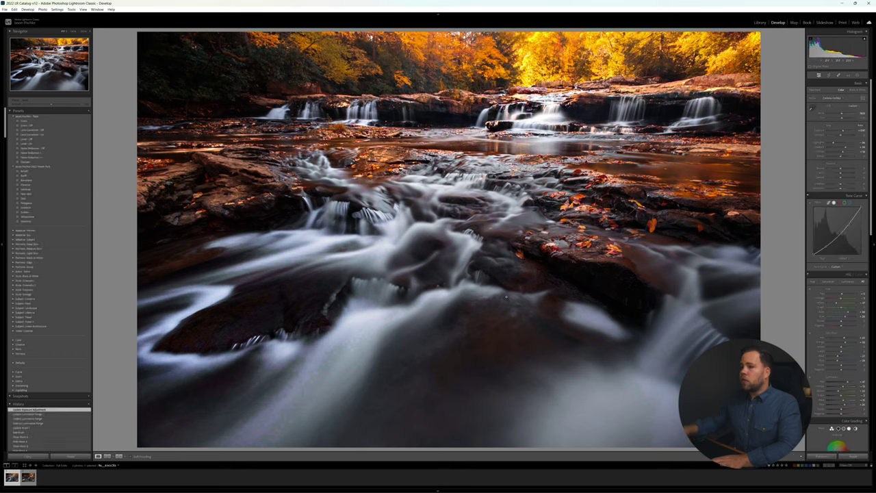
pyautogui.press('Right')
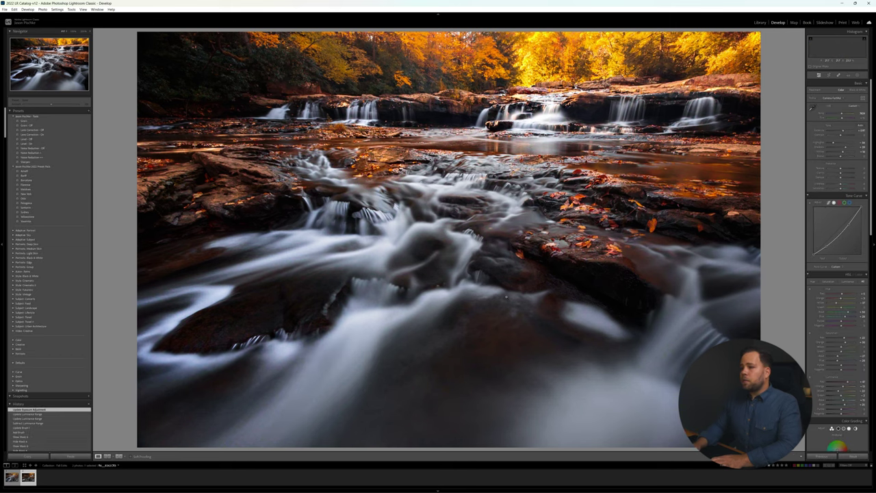